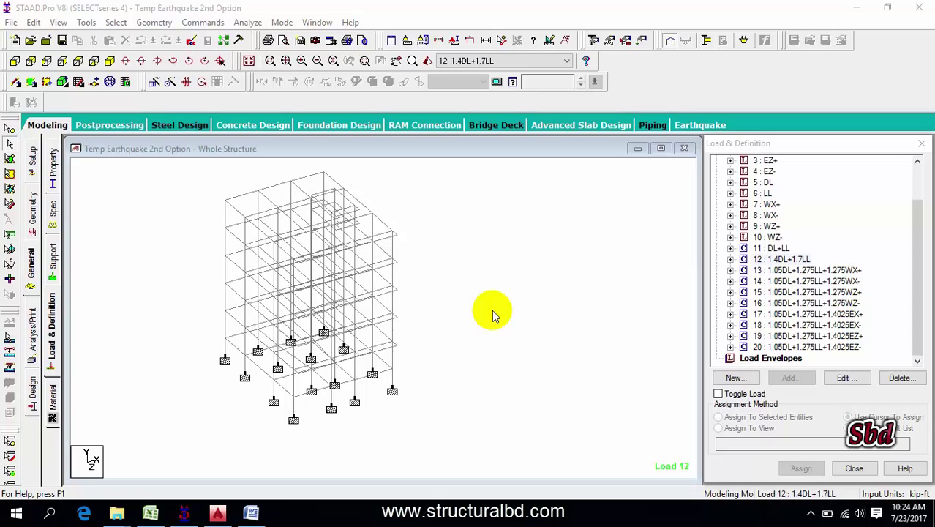
# - Add a Perform Analysis command to the model with the No Print option
pyautogui.moveTo(474, 311); pyautogui.dragTo(481, 302, button='middle')
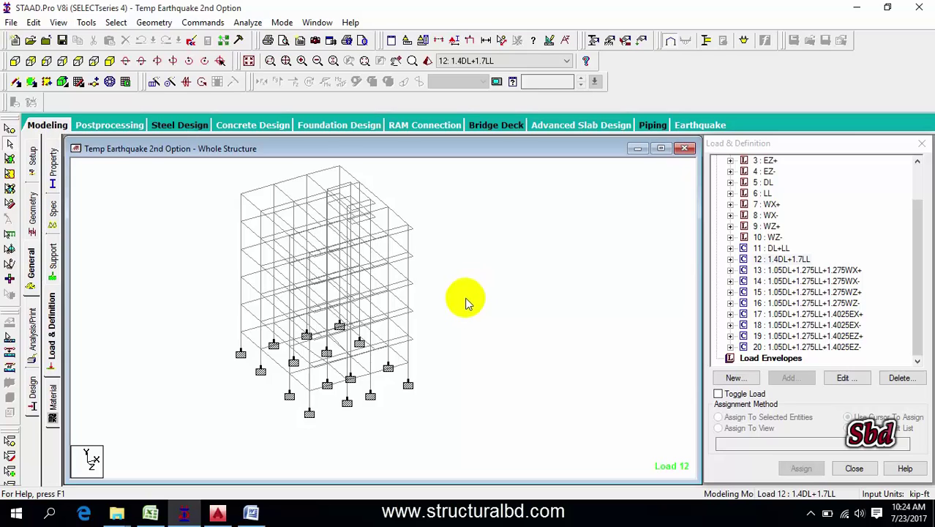
pyautogui.scroll(1, 480, 273)
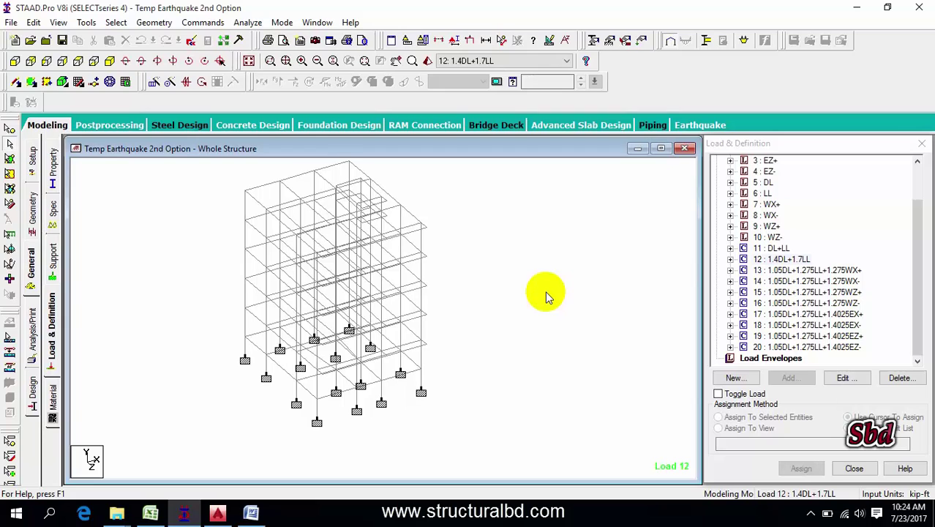
pyautogui.moveTo(480, 271); pyautogui.dragTo(472, 256, button='middle')
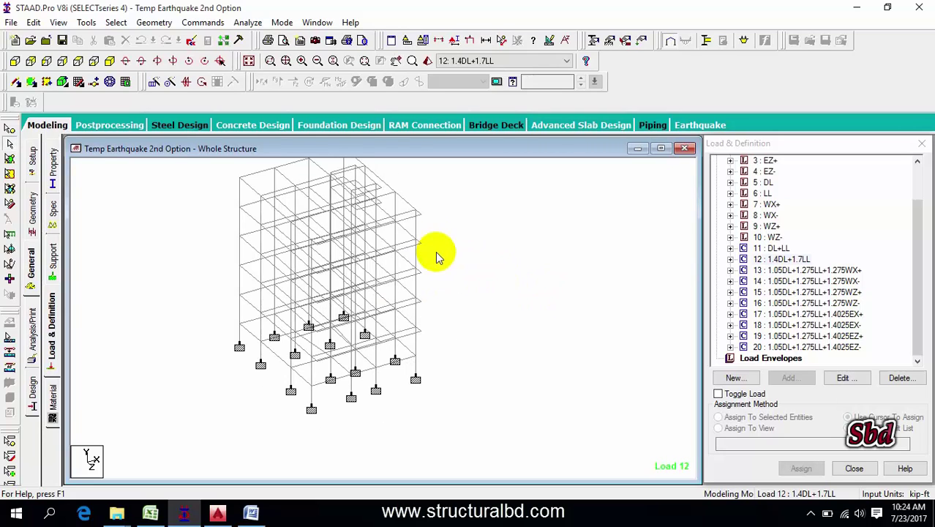
pyautogui.click(204, 22)
pyautogui.moveTo(242, 251)
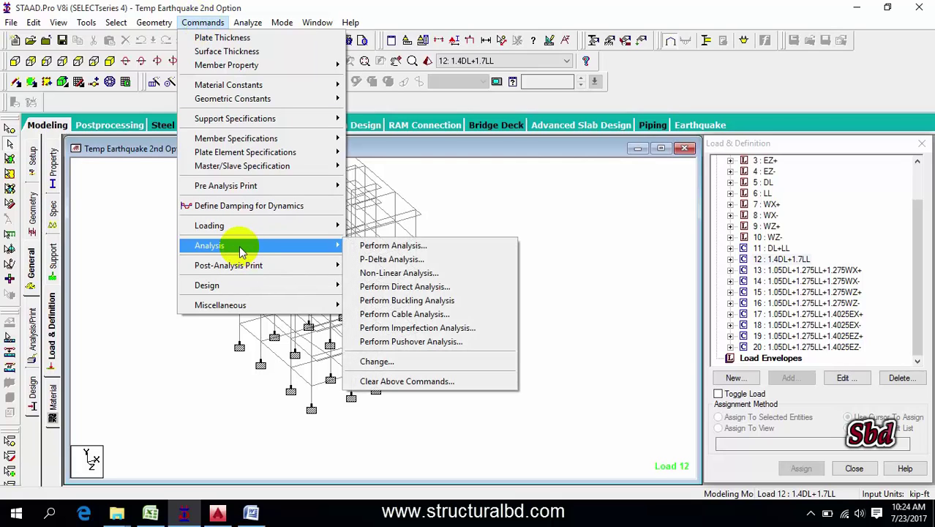
pyautogui.click(402, 250)
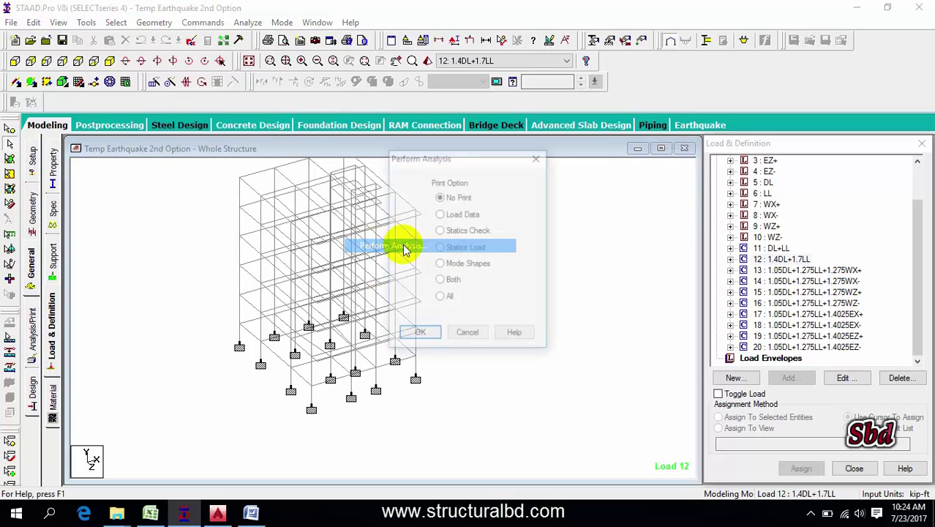
pyautogui.click(420, 336)
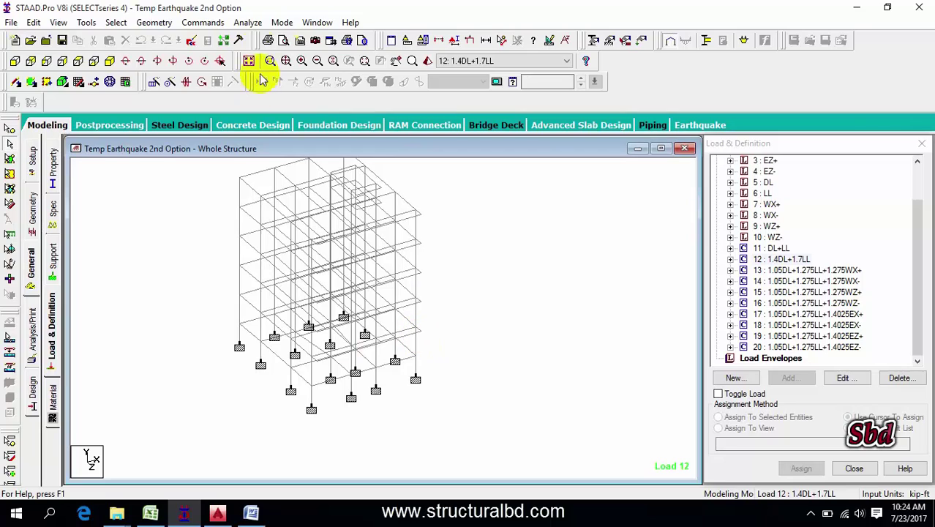
# - Run the structural analysis and save the modified structure
pyautogui.click(248, 22)
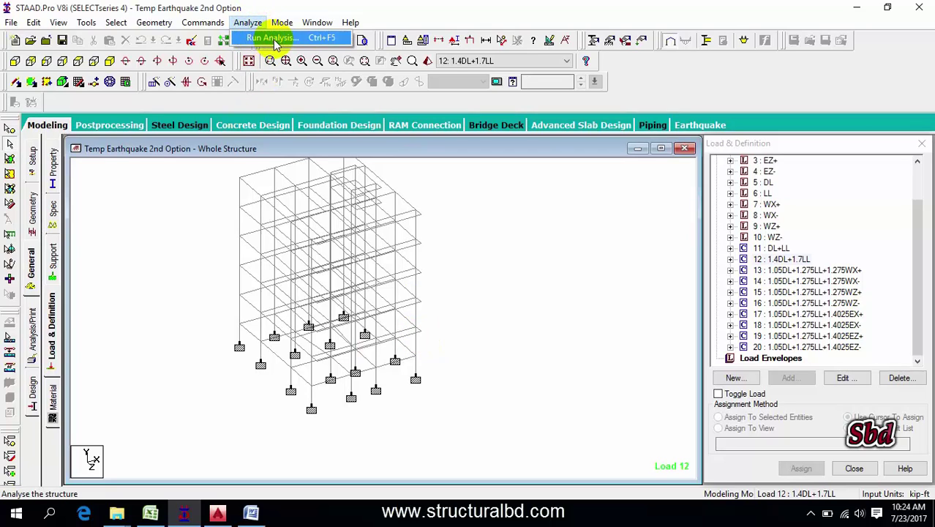
pyautogui.click(276, 40)
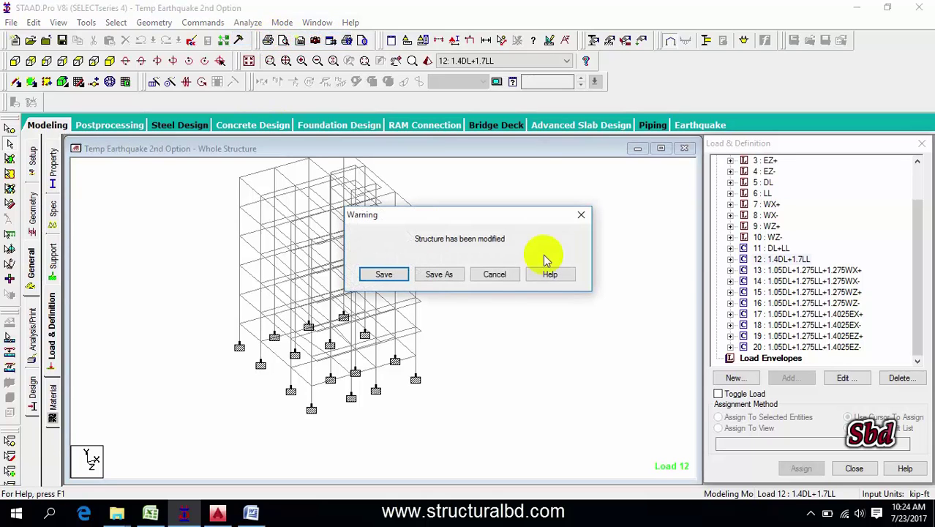
pyautogui.click(384, 273)
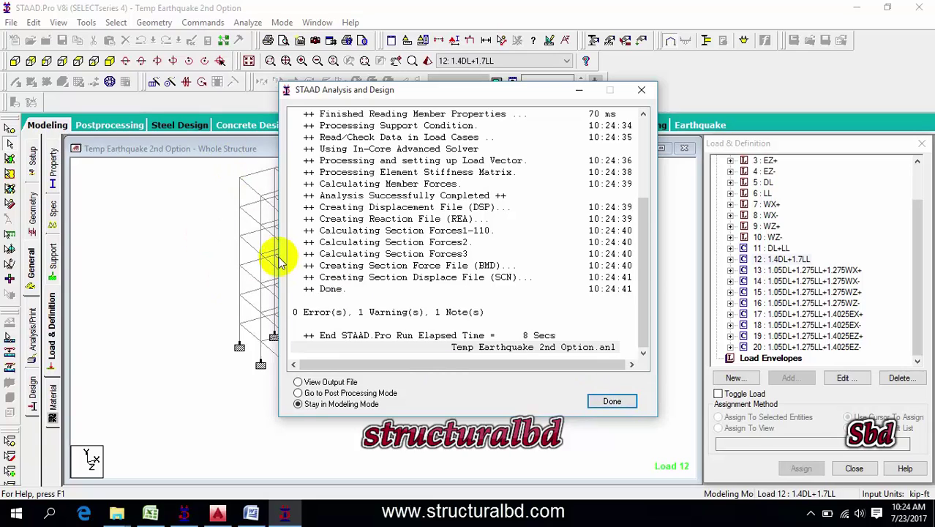
# - Finish the analysis by going to Post Processing Mode and accept all load cases in the results setup
pyautogui.click(336, 396)
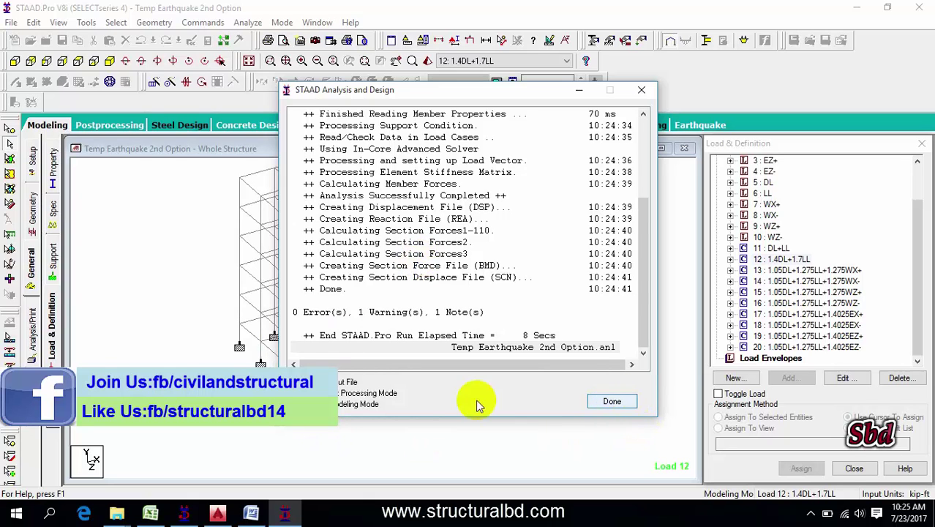
pyautogui.click(612, 402)
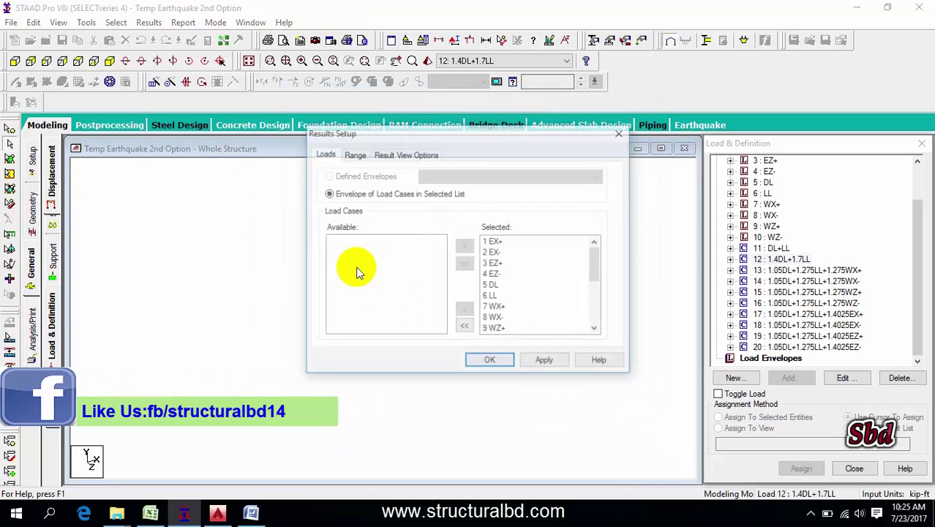
pyautogui.click(492, 361)
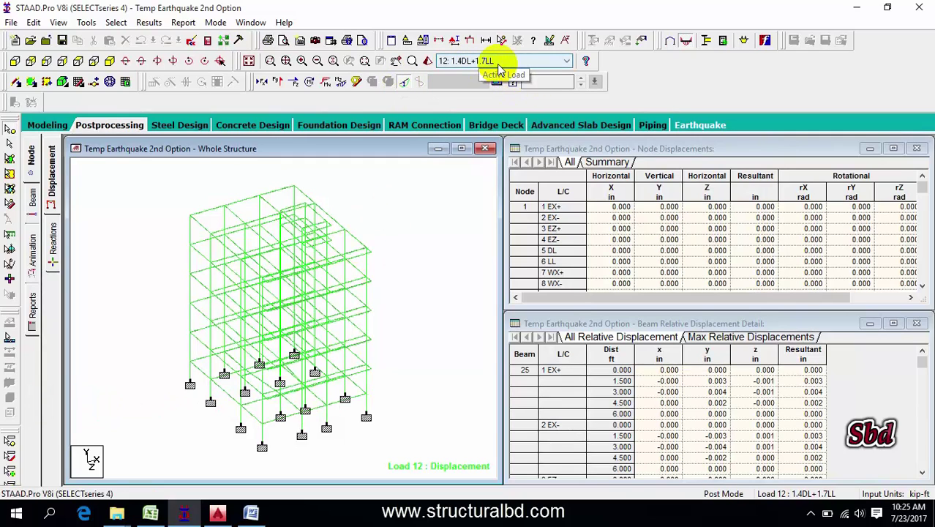
# - Examine the displaced shape of the whole structure under load case 12: 1.4DL+1.7LL
pyautogui.moveTo(246, 223); pyautogui.dragTo(248, 226, button='middle')
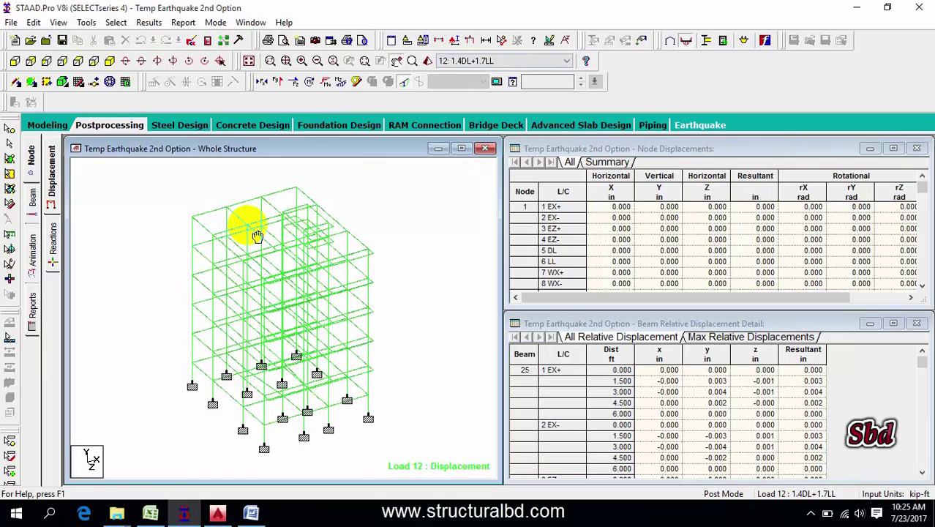
pyautogui.scroll(3, 270, 215)
pyautogui.moveTo(208, 255); pyautogui.dragTo(250, 273, button='middle')
pyautogui.scroll(3, 226, 239)
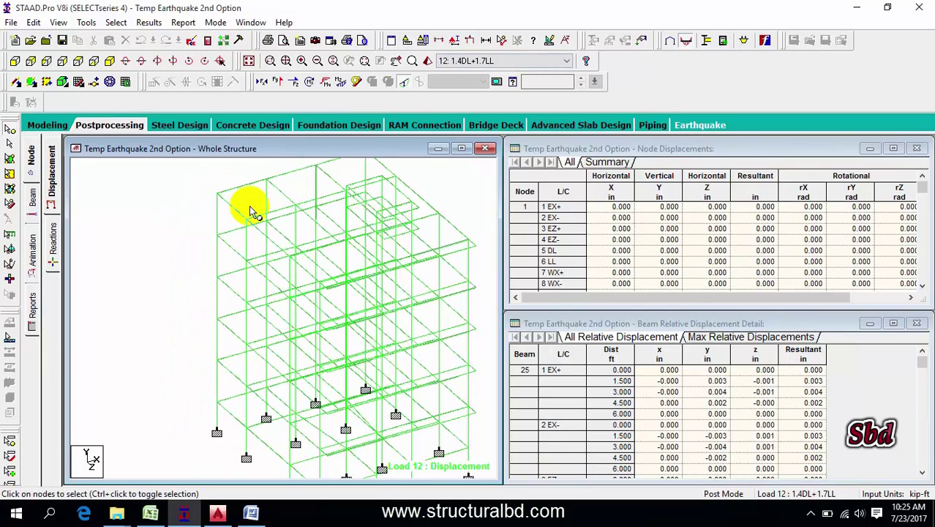
pyautogui.scroll(-1, 250, 211)
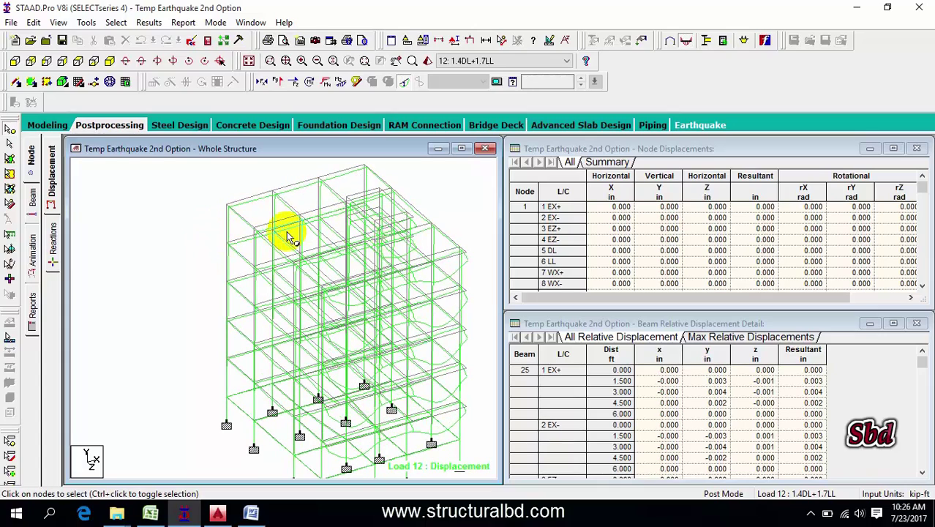
pyautogui.moveTo(286, 234); pyautogui.dragTo(240, 246, button='middle')
pyautogui.moveTo(240, 207); pyautogui.dragTo(249, 213, button='middle')
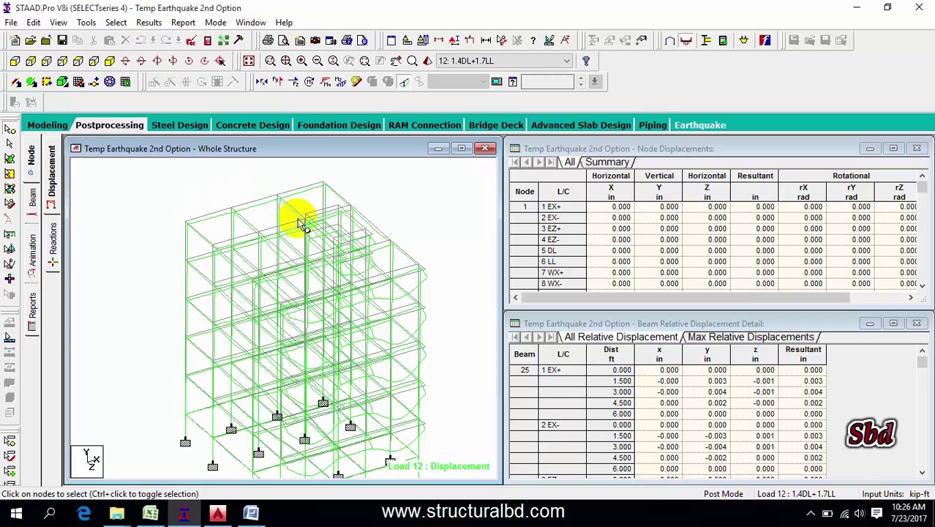
# - Annotate all beams with their Max Resultant displacement values
pyautogui.click(149, 22)
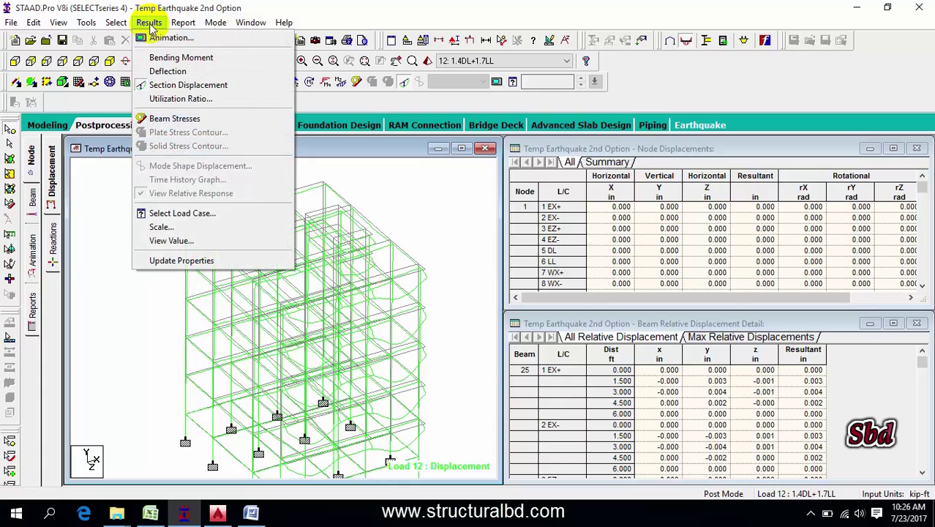
pyautogui.click(219, 238)
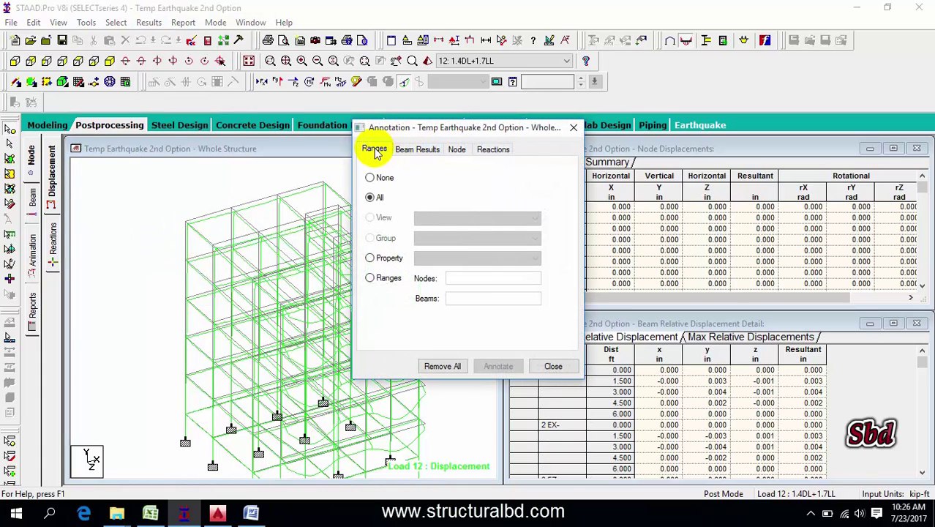
pyautogui.click(421, 150)
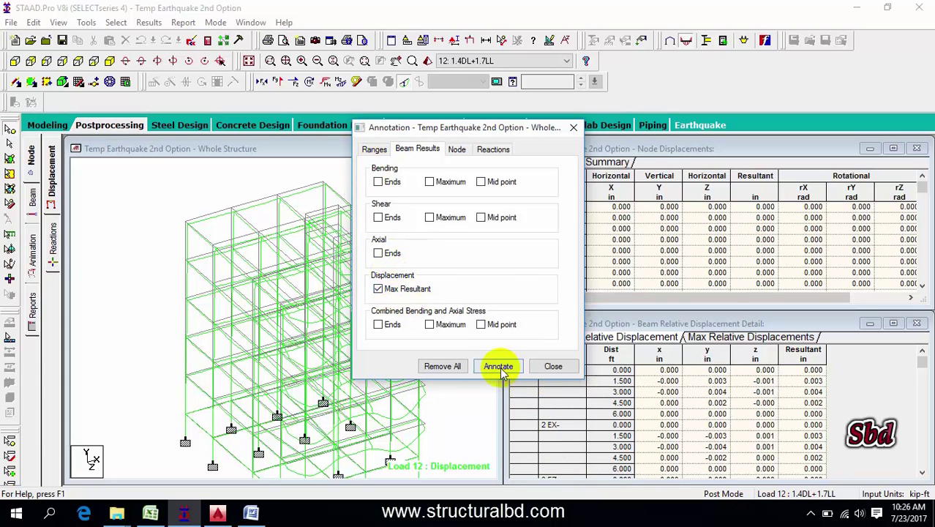
pyautogui.click(500, 368)
pyautogui.click(553, 366)
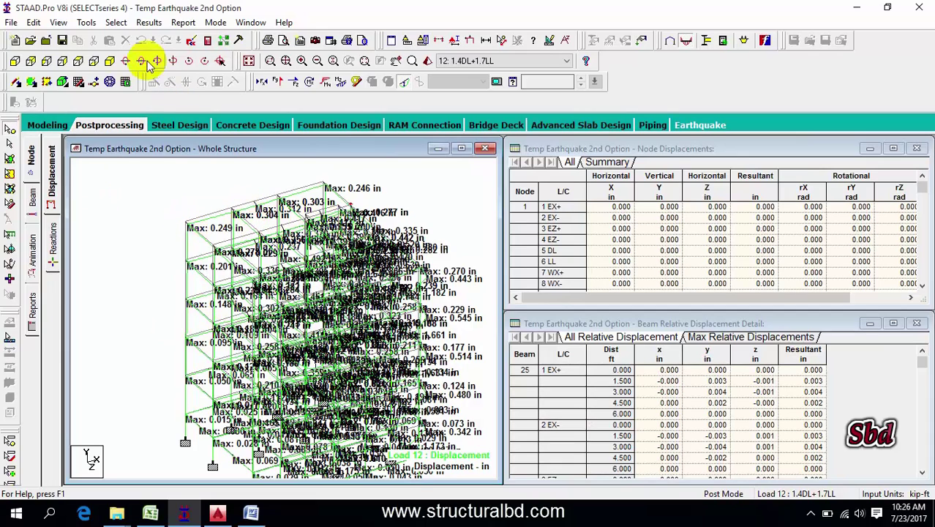
# - Isolate the outer frame along the rear edge of the plan in a new view within the active window, shown isometrically
pyautogui.click(78, 63)
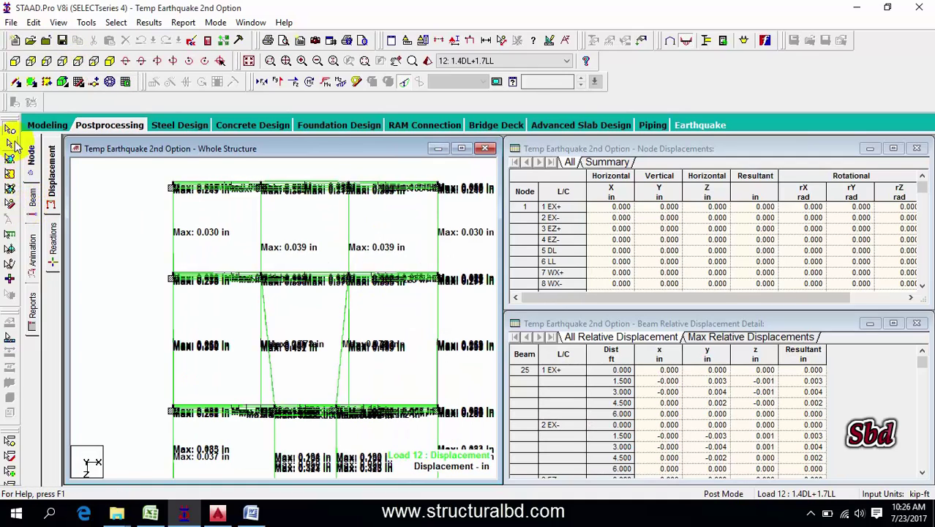
pyautogui.scroll(-3, 334, 289)
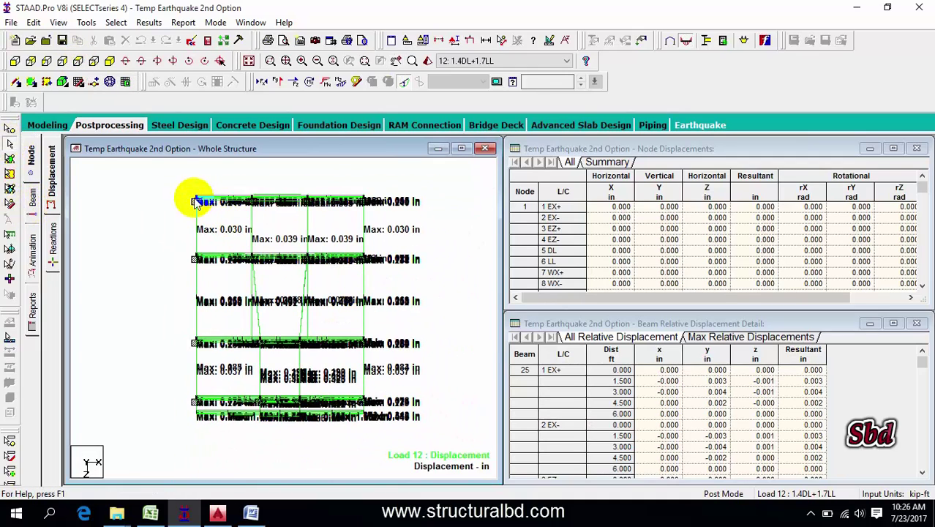
pyautogui.click(418, 200)
pyautogui.rightClick(442, 200)
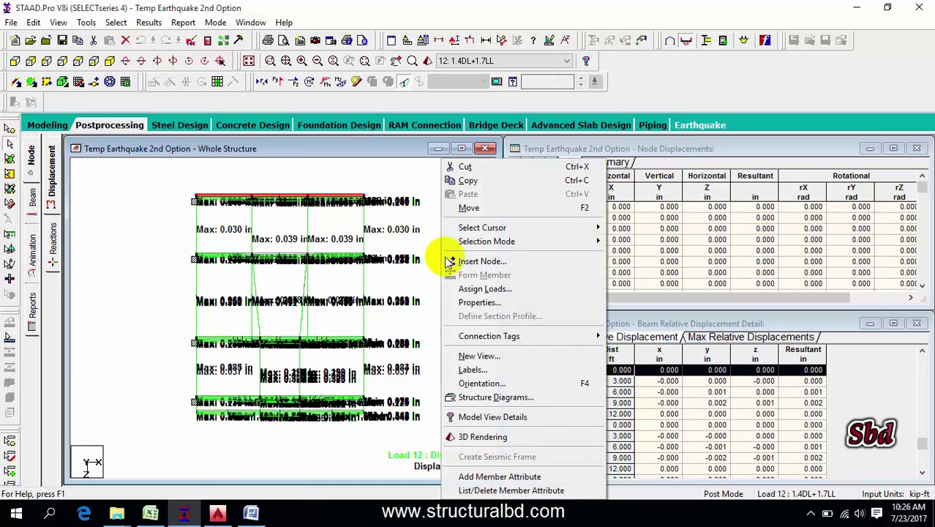
pyautogui.click(479, 355)
pyautogui.click(551, 235)
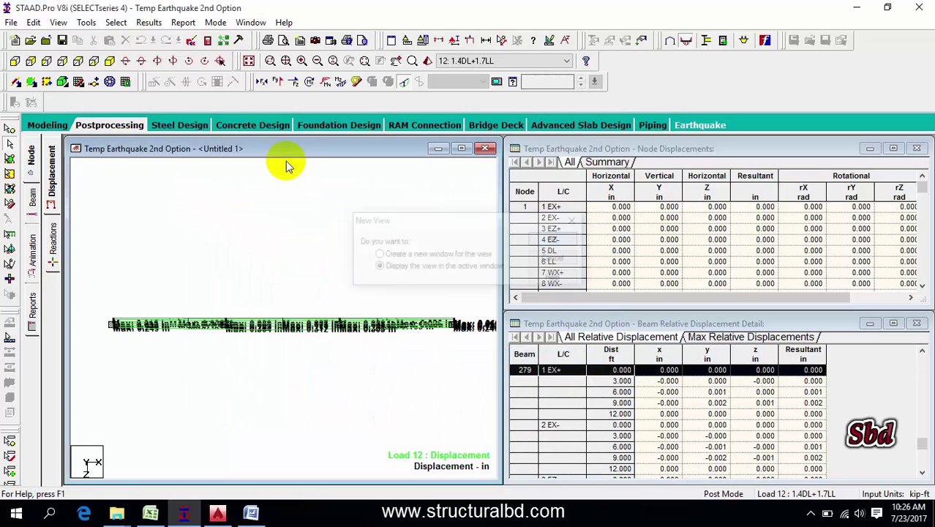
pyautogui.click(109, 60)
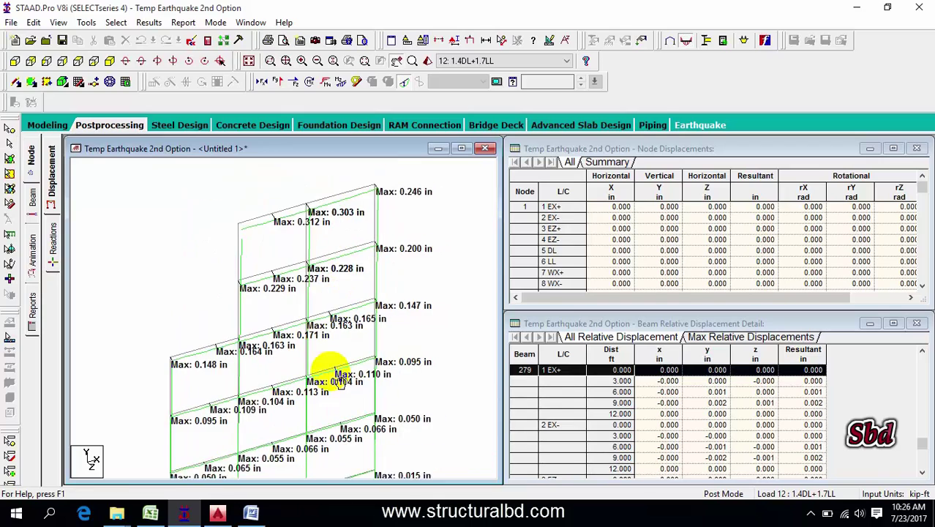
# - Display the isolated frame's displacements for the earthquake load cases 1: EX+ and 2: EX-
pyautogui.click(481, 60)
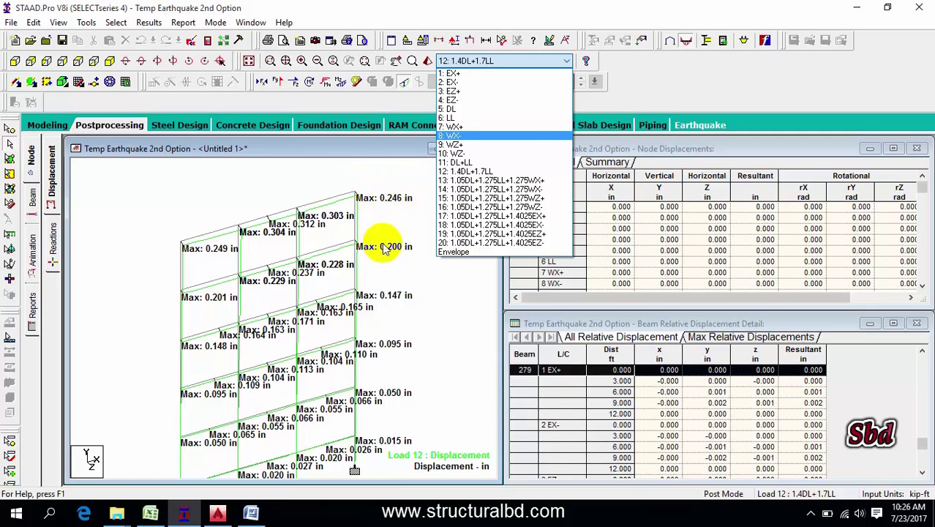
pyautogui.click(451, 75)
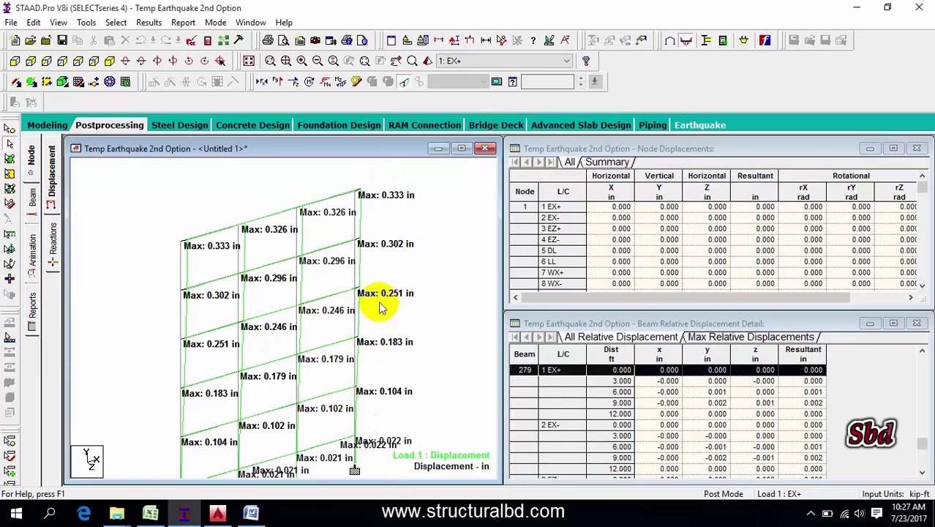
pyautogui.click(480, 61)
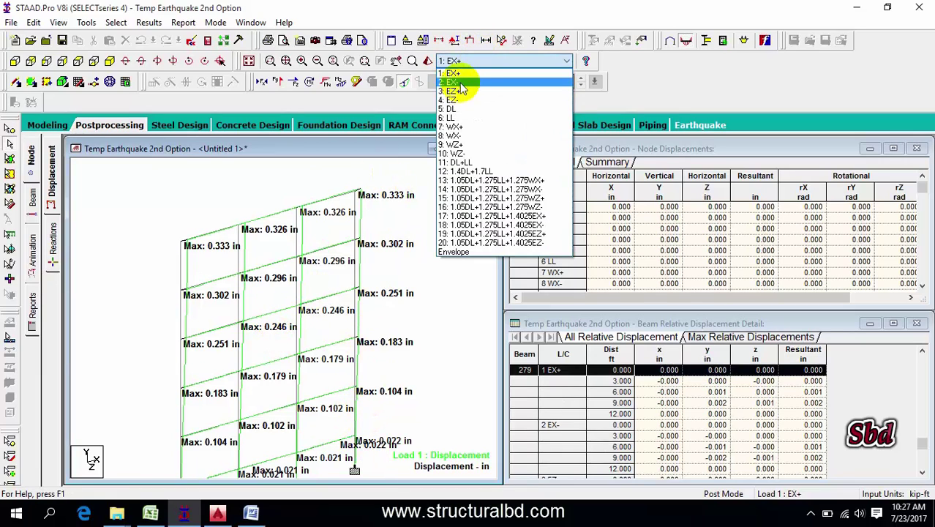
pyautogui.click(465, 82)
# - Display the isolated frame's displacements for wind load cases 7: WX+, 8: WX- and 10: WZ-, and examine each storey's values
pyautogui.click(475, 61)
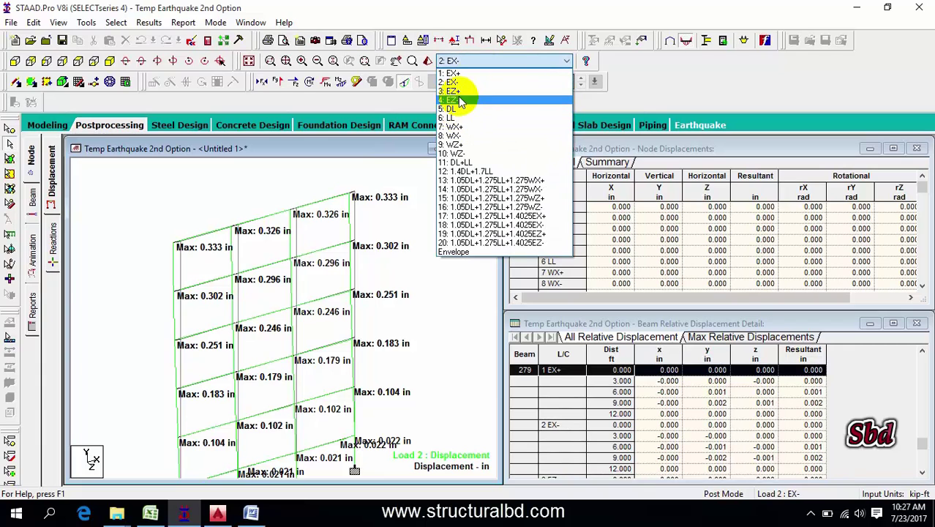
pyautogui.click(471, 128)
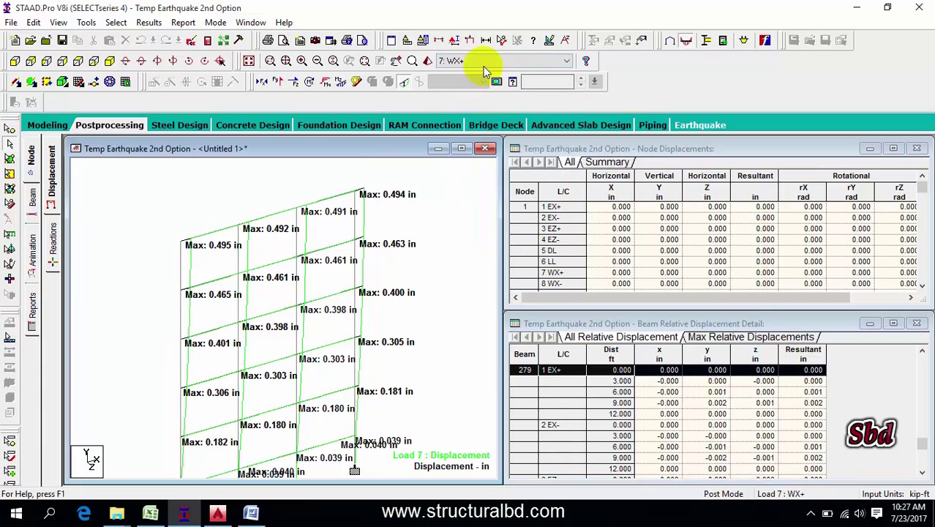
pyautogui.click(480, 61)
pyautogui.click(468, 145)
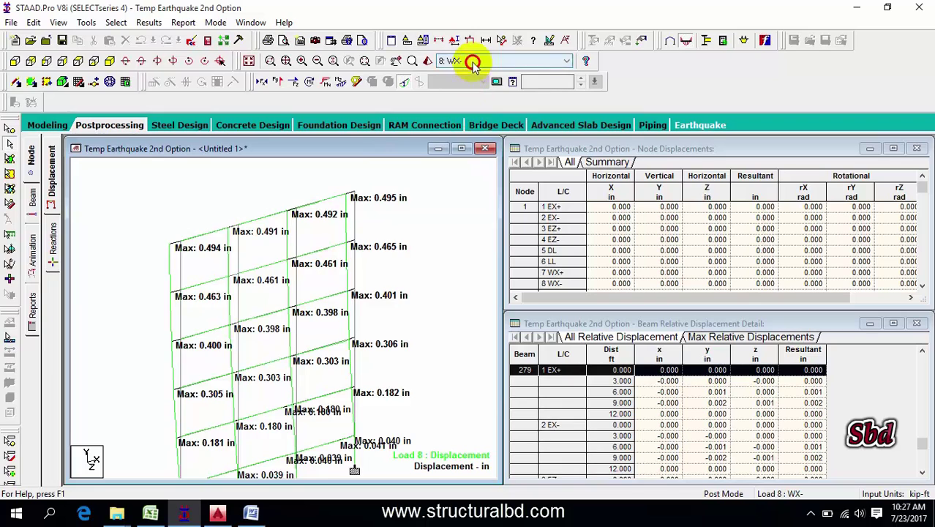
pyautogui.click(480, 61)
pyautogui.click(462, 154)
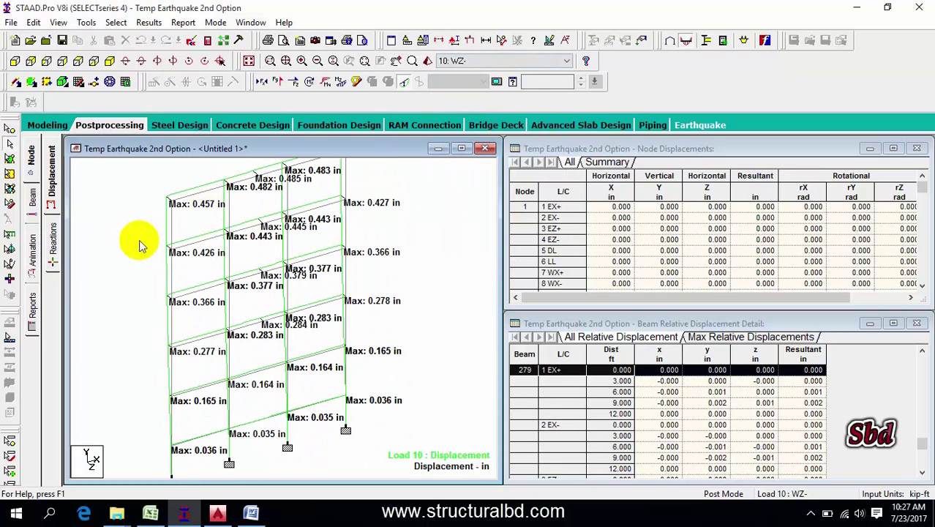
pyautogui.scroll(-1, 223, 330)
pyautogui.moveTo(223, 331); pyautogui.dragTo(229, 283, button='middle')
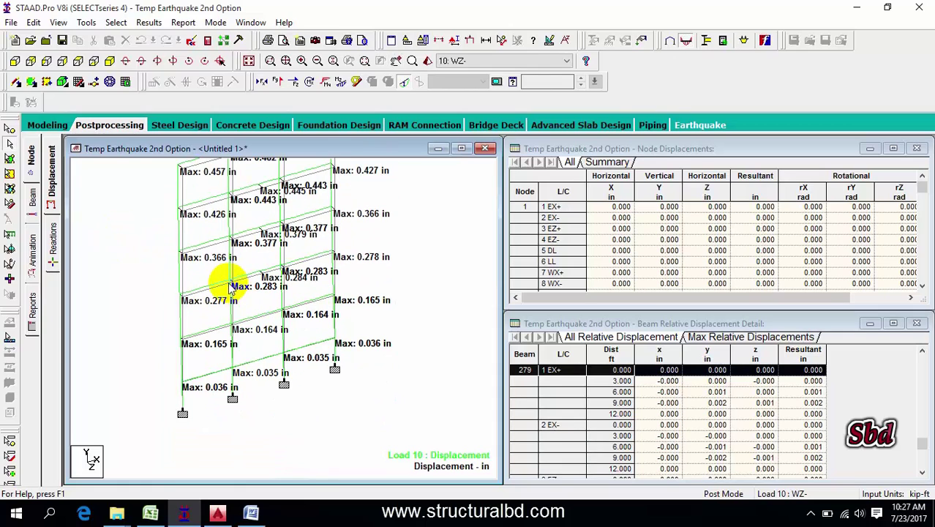
pyautogui.moveTo(142, 215); pyautogui.dragTo(145, 239, button='middle')
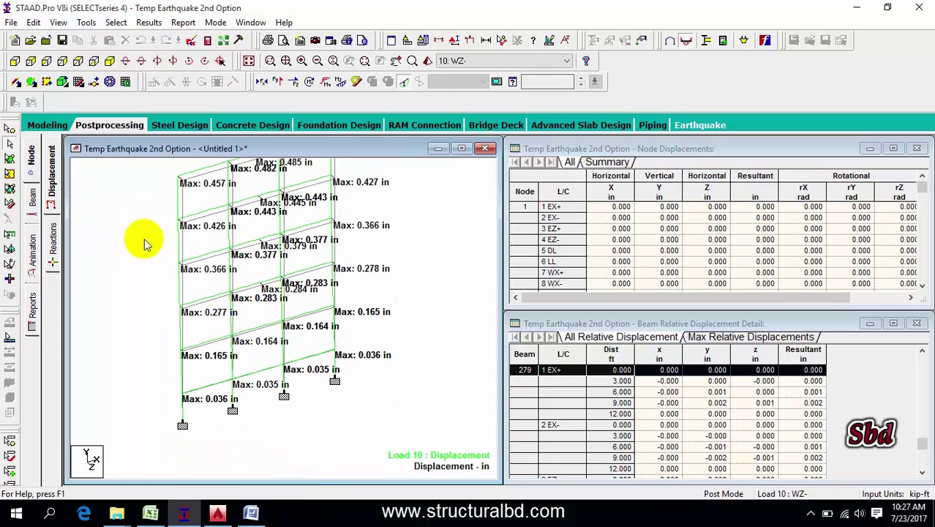
pyautogui.moveTo(153, 283); pyautogui.dragTo(147, 259, button='middle')
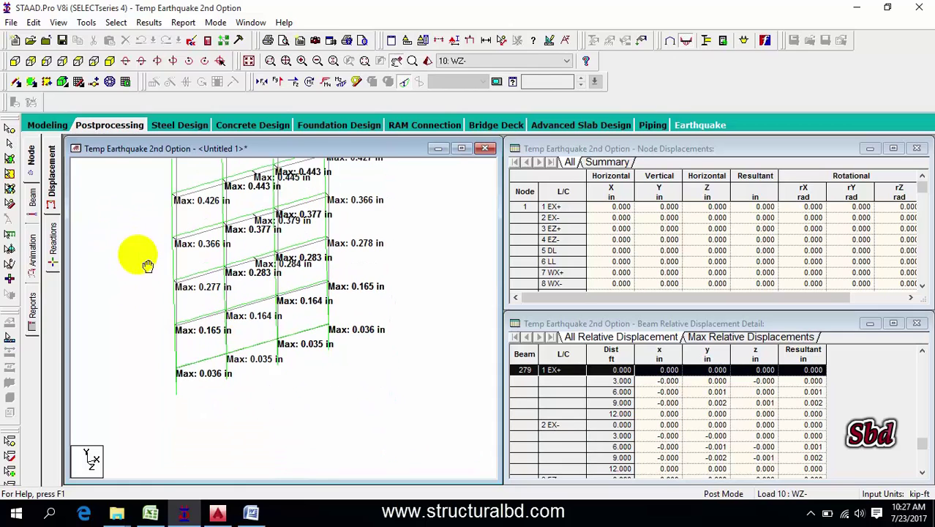
# - Restore the whole structure and isolate all base support nodes, picked in the front view, by viewing only the selected objects
pyautogui.click(250, 60)
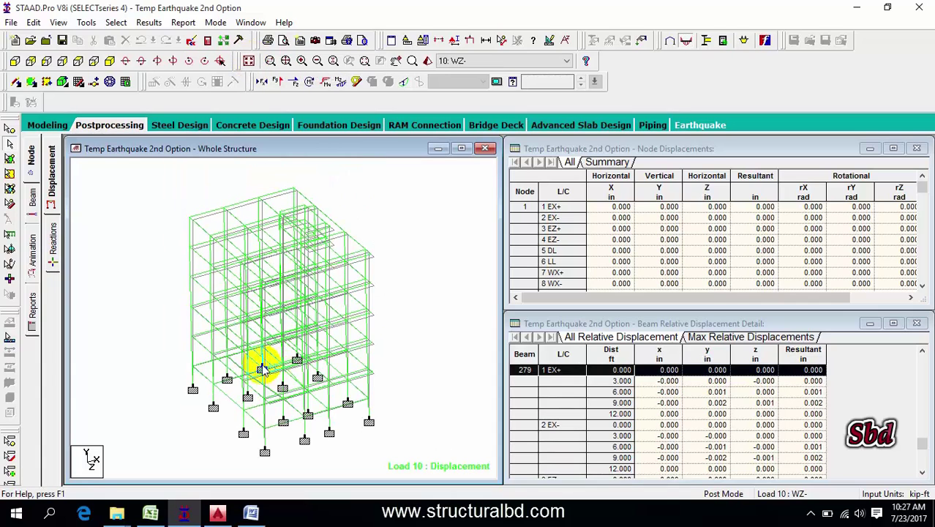
pyautogui.click(13, 62)
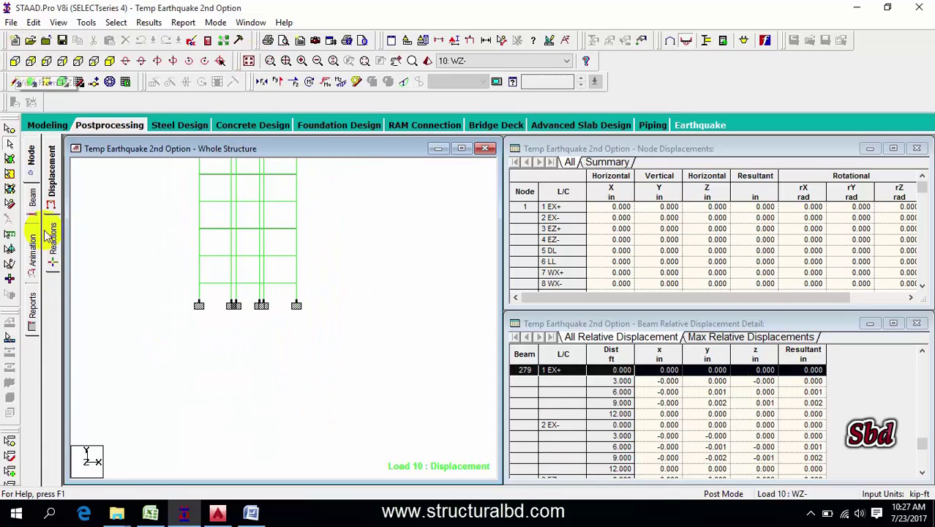
pyautogui.click(8, 131)
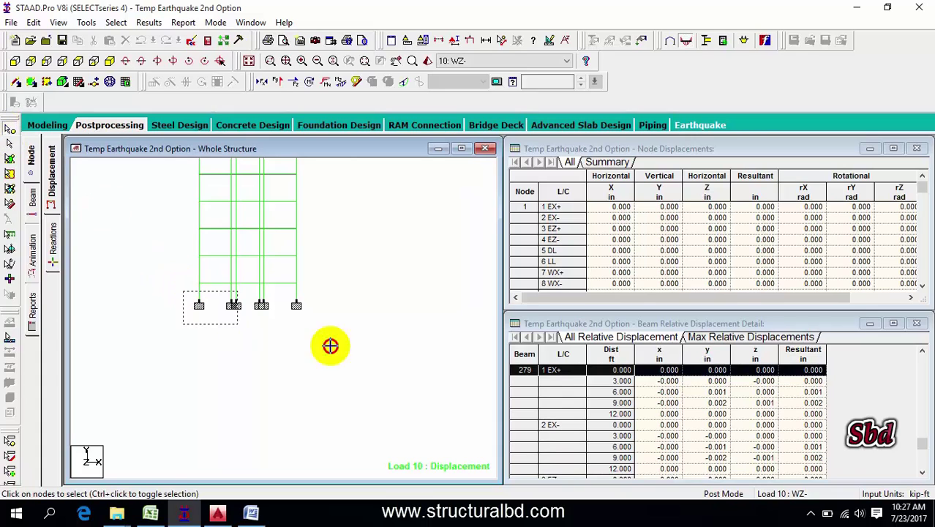
pyautogui.click(321, 308)
pyautogui.rightClick(336, 207)
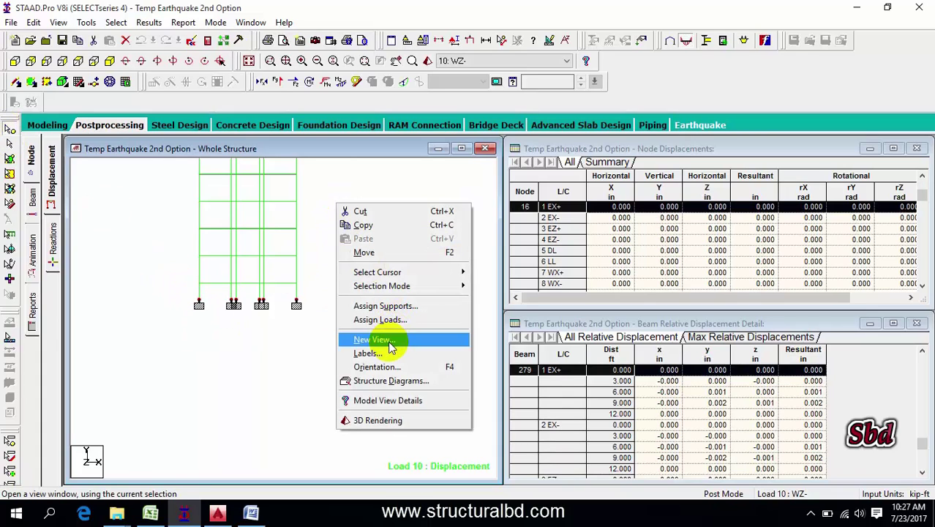
pyautogui.click(129, 4)
pyautogui.click(60, 23)
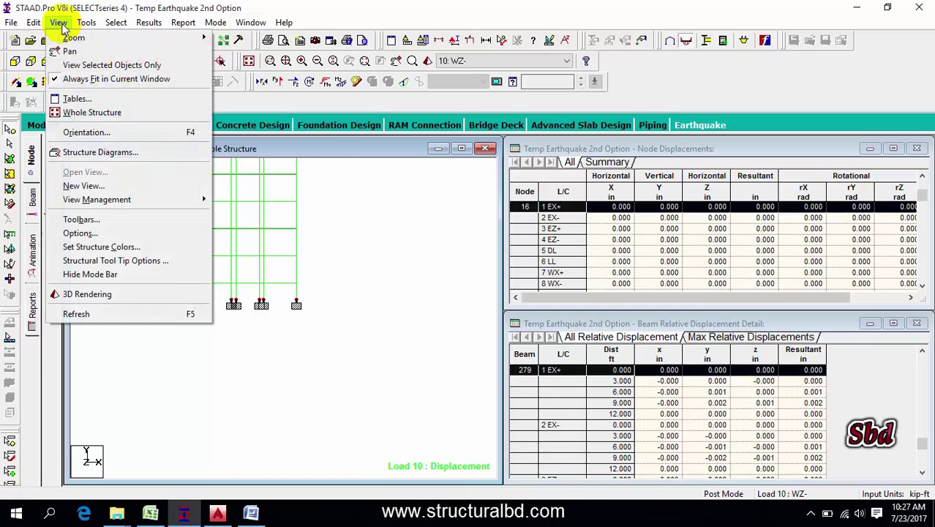
pyautogui.click(132, 66)
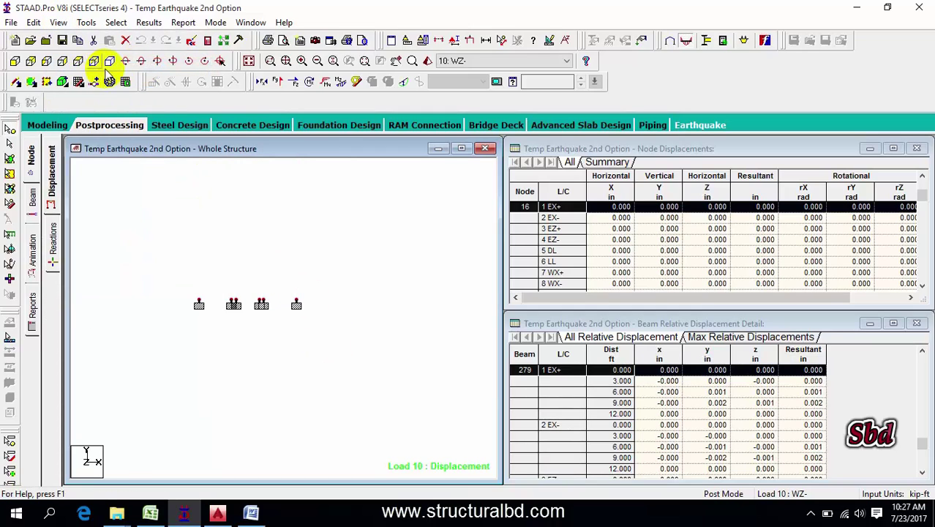
# - Show the isolated supports isometrically, centred in the view, and clear the node selection
pyautogui.click(111, 61)
pyautogui.scroll(4, 257, 295)
pyautogui.moveTo(267, 328); pyautogui.dragTo(321, 305, button='middle')
pyautogui.moveTo(203, 267); pyautogui.dragTo(220, 265, button='middle')
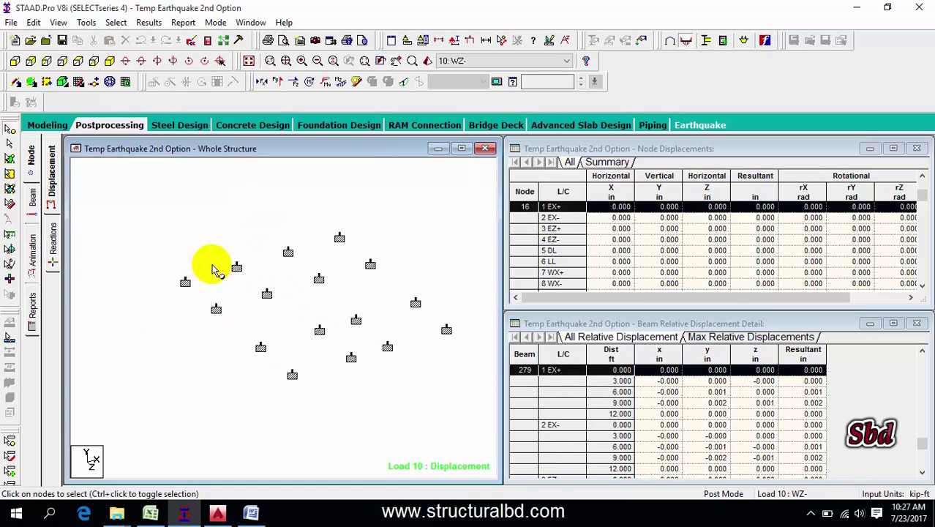
pyautogui.click(213, 266)
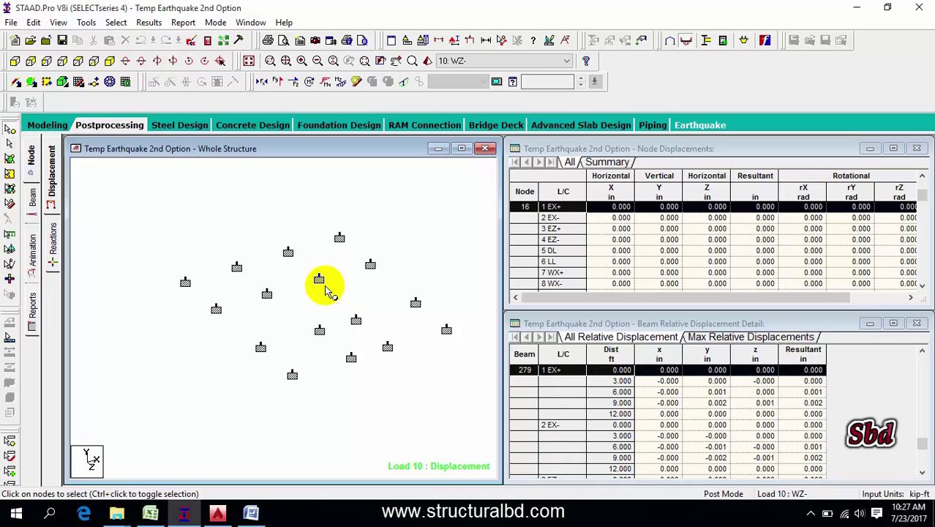
# - Display the support reactions for load case 10: WZ- and pull three supports' reaction tables clear of the overlapping ones
pyautogui.click(53, 240)
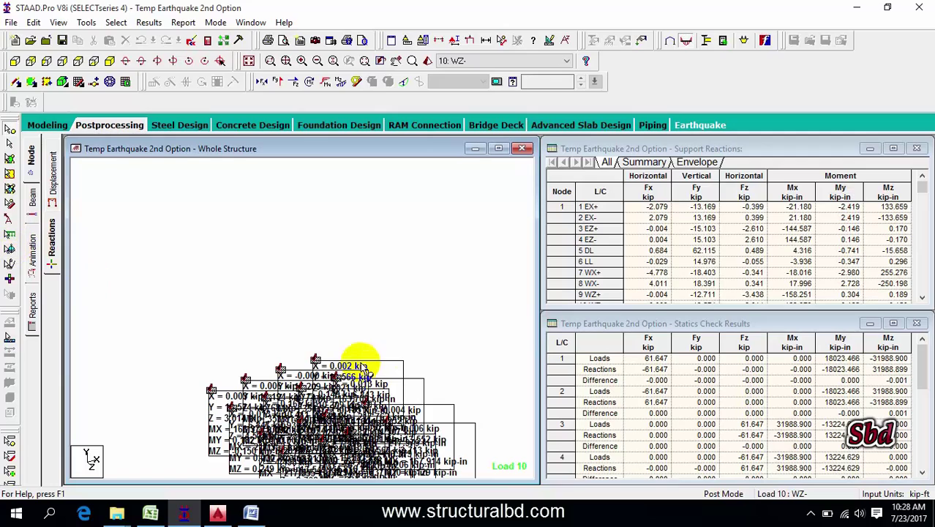
pyautogui.click(9, 219)
pyautogui.moveTo(350, 358); pyautogui.dragTo(390, 287)
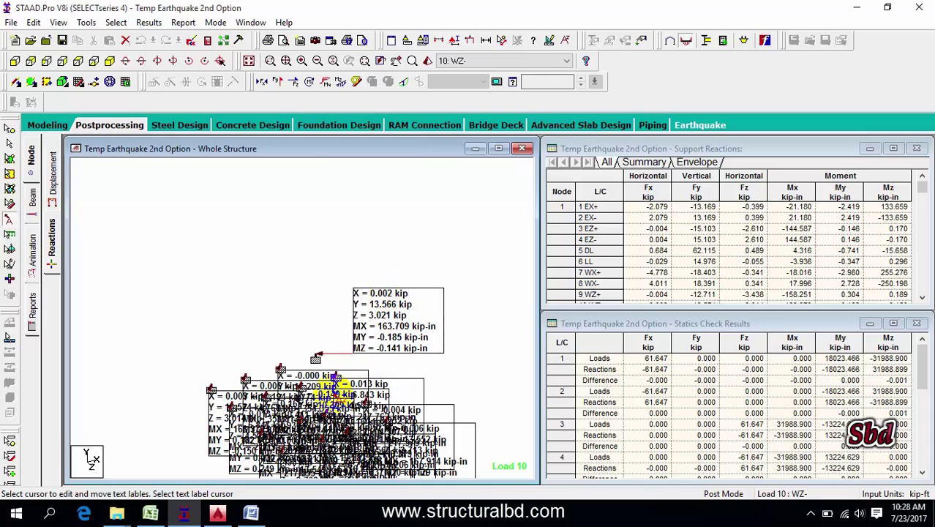
pyautogui.moveTo(217, 406); pyautogui.dragTo(109, 410)
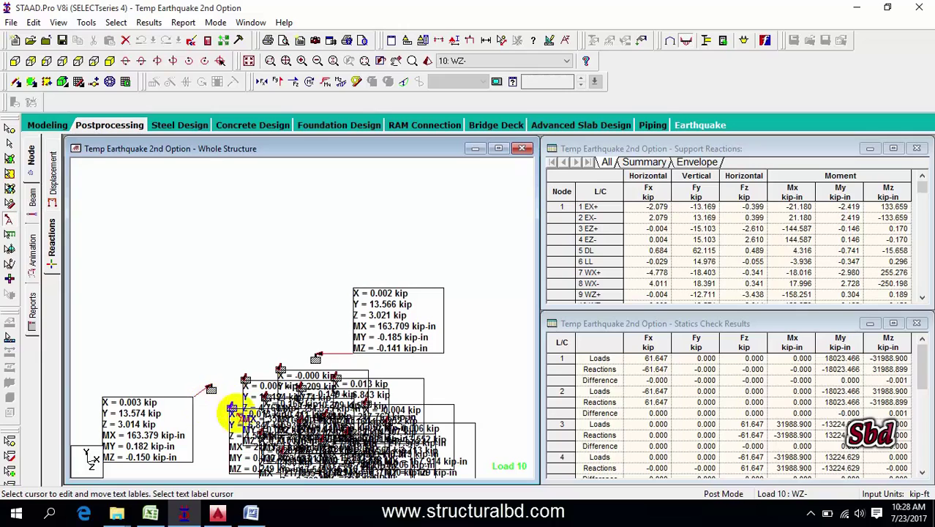
pyautogui.scroll(-4, 282, 246)
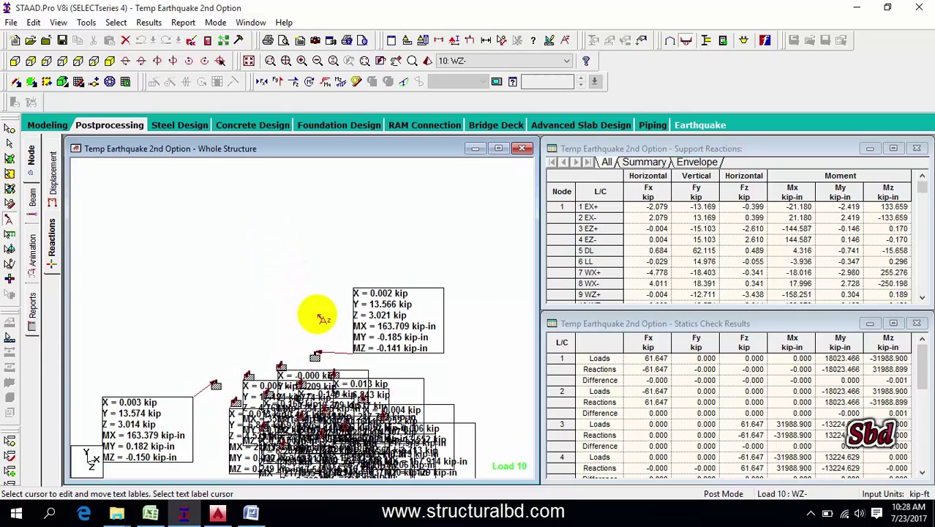
pyautogui.scroll(2, 321, 317)
pyautogui.moveTo(229, 433); pyautogui.dragTo(112, 180)
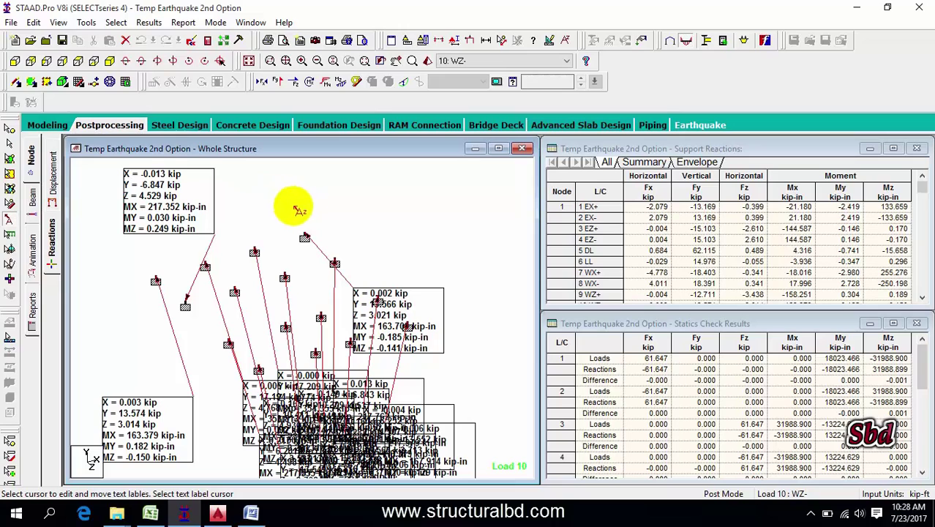
# - Return to the displacement results and label the isolated base nodes with node numbers and node points instead of support symbols
pyautogui.click(110, 126)
pyautogui.moveTo(264, 319); pyautogui.dragTo(248, 226, button='middle')
pyautogui.scroll(2, 259, 271)
pyautogui.scroll(2, 253, 271)
pyautogui.moveTo(228, 280); pyautogui.dragTo(225, 258, button='middle')
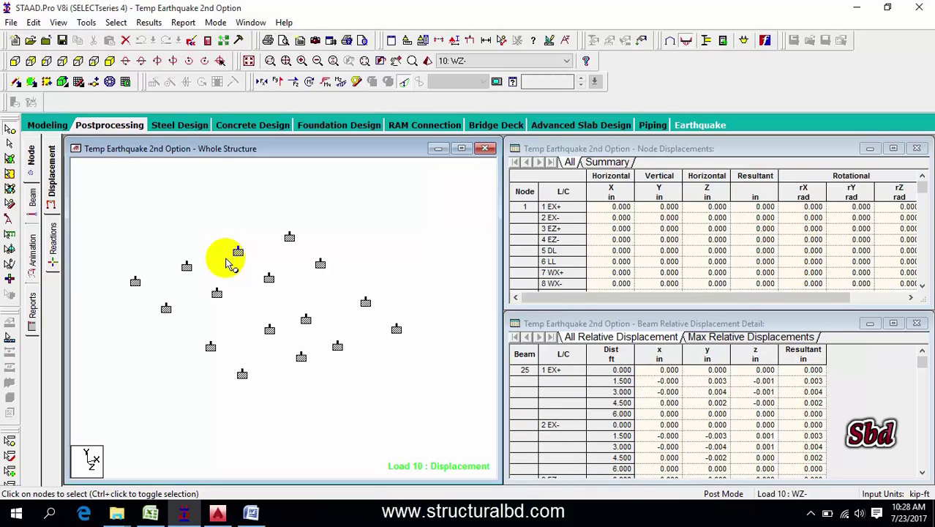
pyautogui.hotkey('shift', 's')
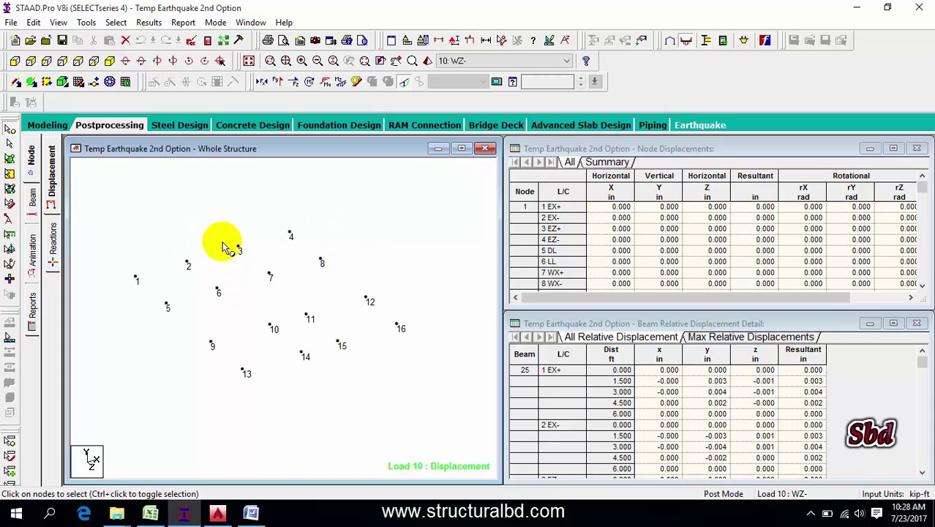
pyautogui.click(455, 41)
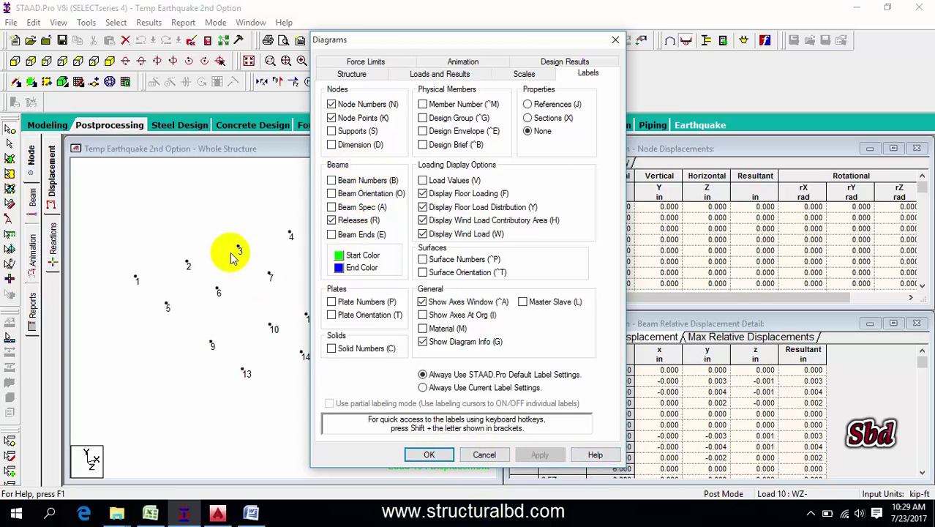
pyautogui.click(484, 455)
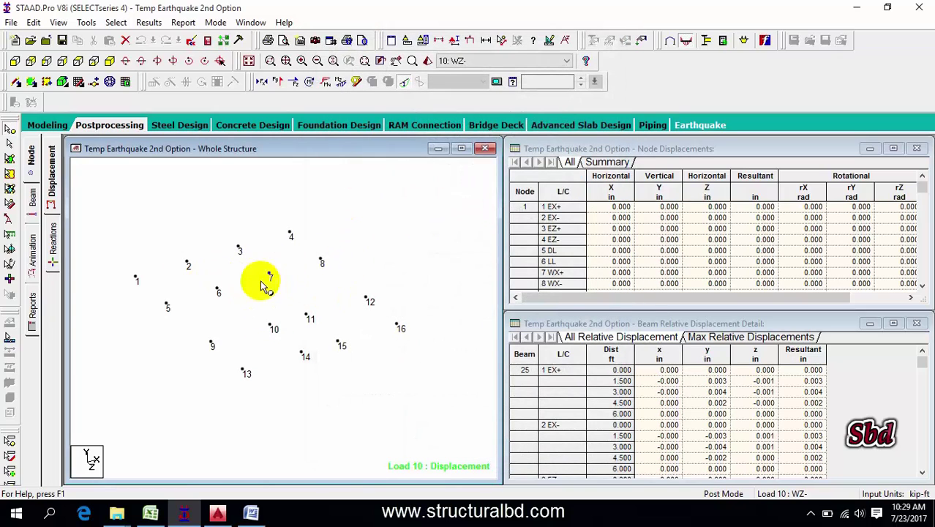
# - Capture the isometric view of the numbered base nodes as Picture 3, keeping the default caption
pyautogui.scroll(1, 219, 284)
pyautogui.moveTo(248, 311); pyautogui.dragTo(270, 306, button='middle')
pyautogui.scroll(1, 271, 306)
pyautogui.click(80, 61)
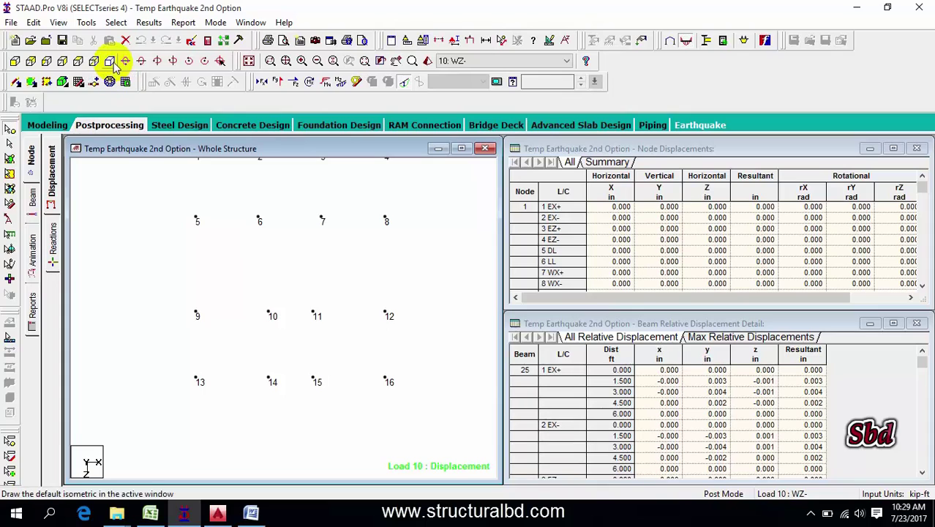
pyautogui.click(111, 62)
pyautogui.scroll(3, 315, 259)
pyautogui.moveTo(284, 302)
pyautogui.mouseDown(button='middle')
pyautogui.moveTo(271, 345)
pyautogui.moveTo(277, 317)
pyautogui.mouseUp(button='middle')
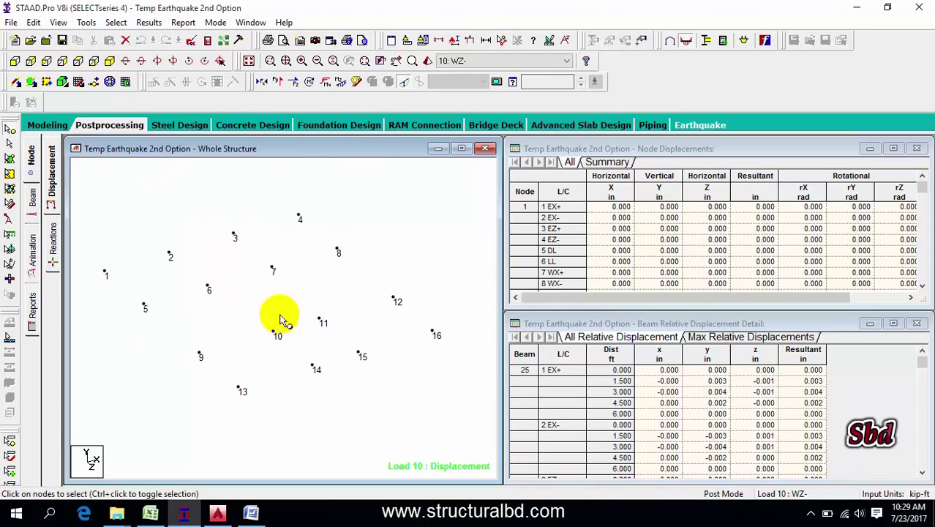
pyautogui.click(317, 40)
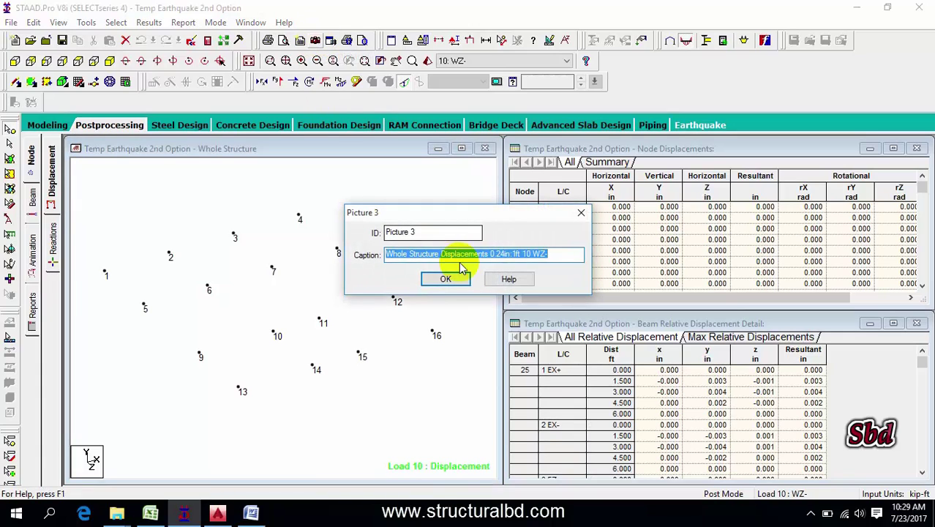
pyautogui.moveTo(423, 213); pyautogui.dragTo(393, 199)
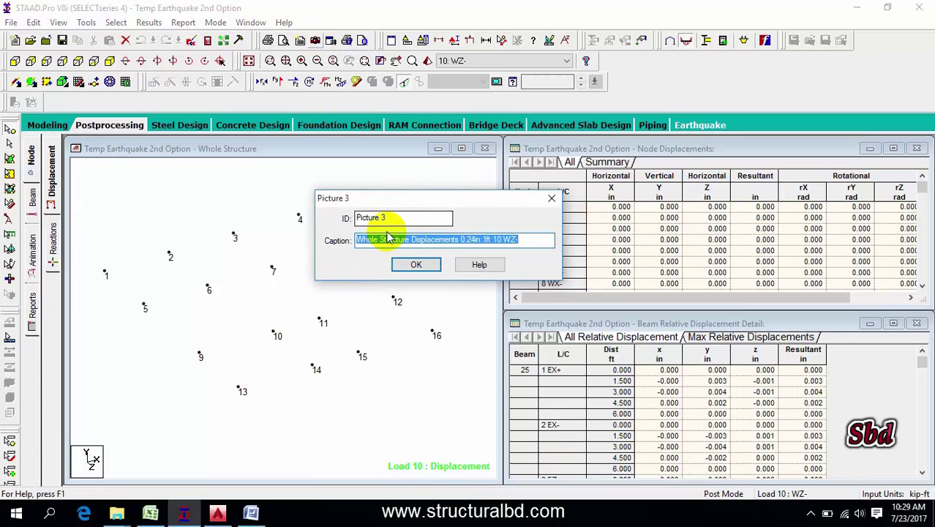
pyautogui.click(417, 265)
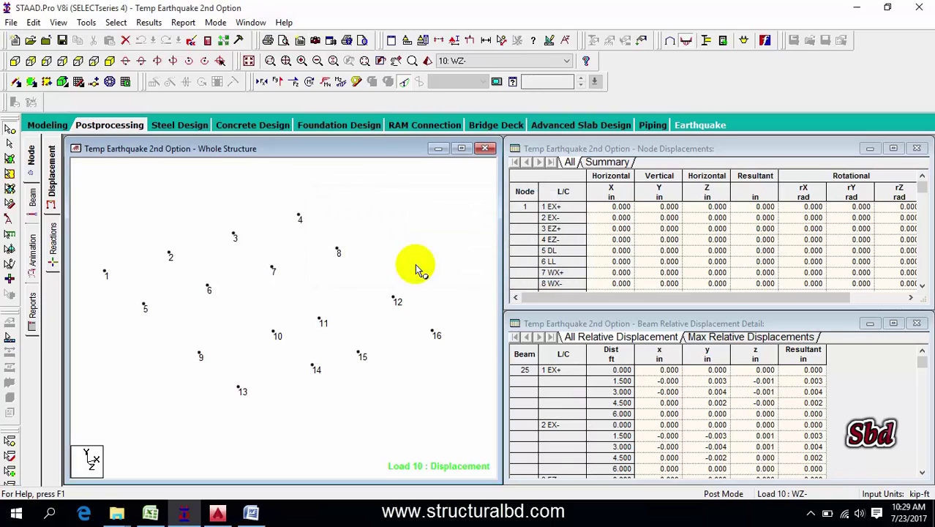
# - Set up the report to include Picture 3 and remove Job Info from its selected items
pyautogui.click(11, 23)
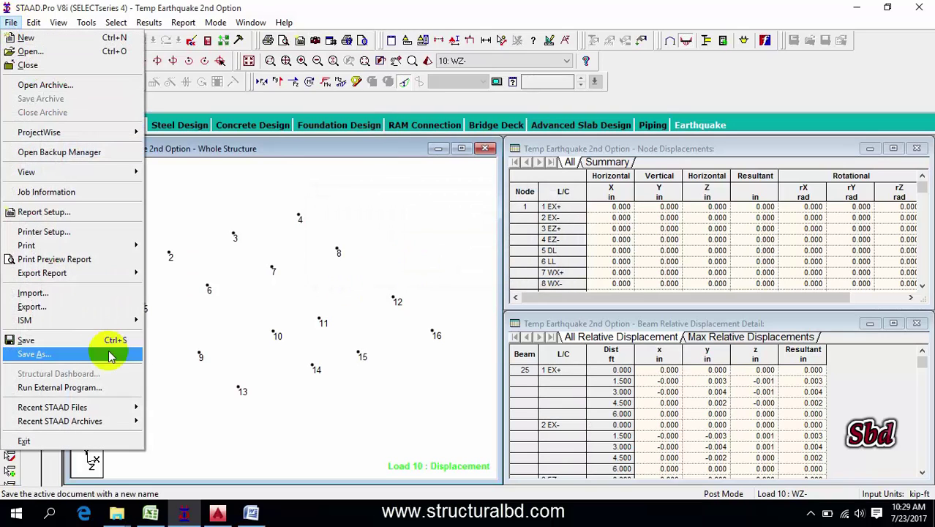
pyautogui.click(44, 211)
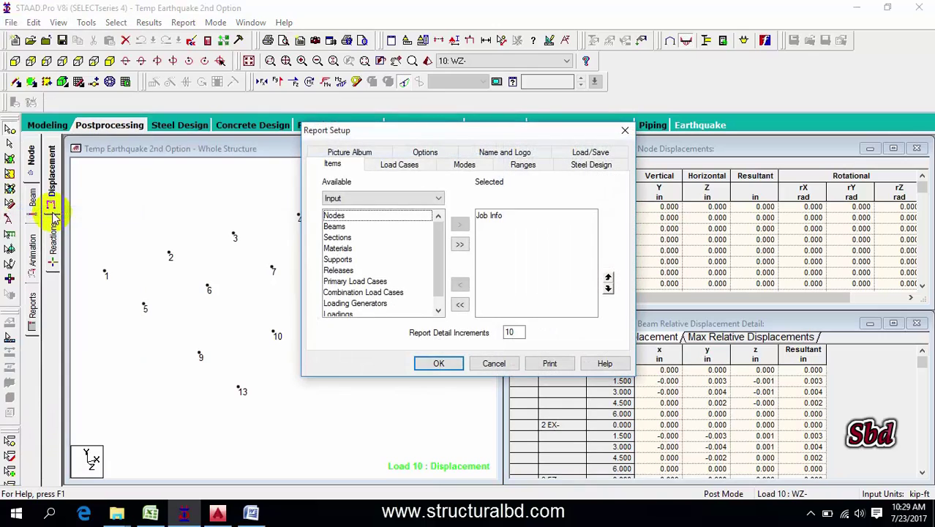
pyautogui.click(368, 201)
pyautogui.click(345, 227)
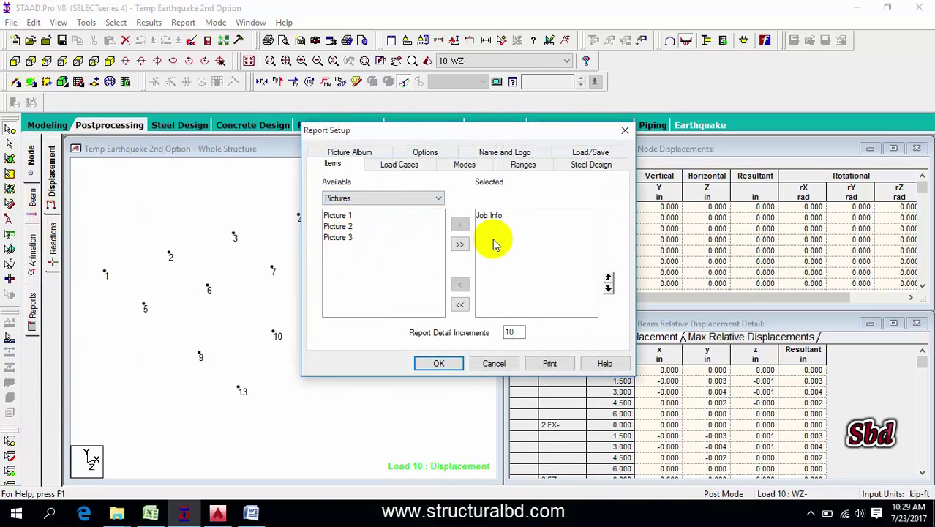
pyautogui.click(344, 239)
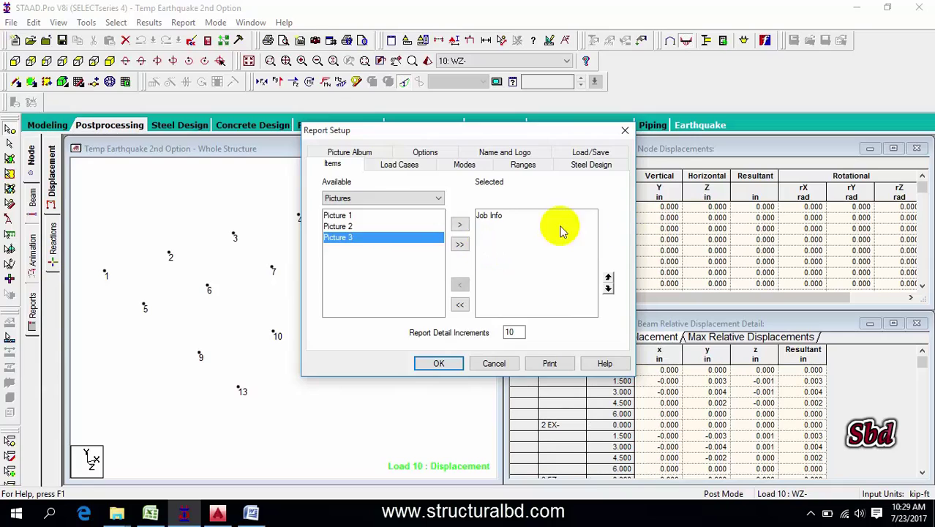
pyautogui.click(459, 227)
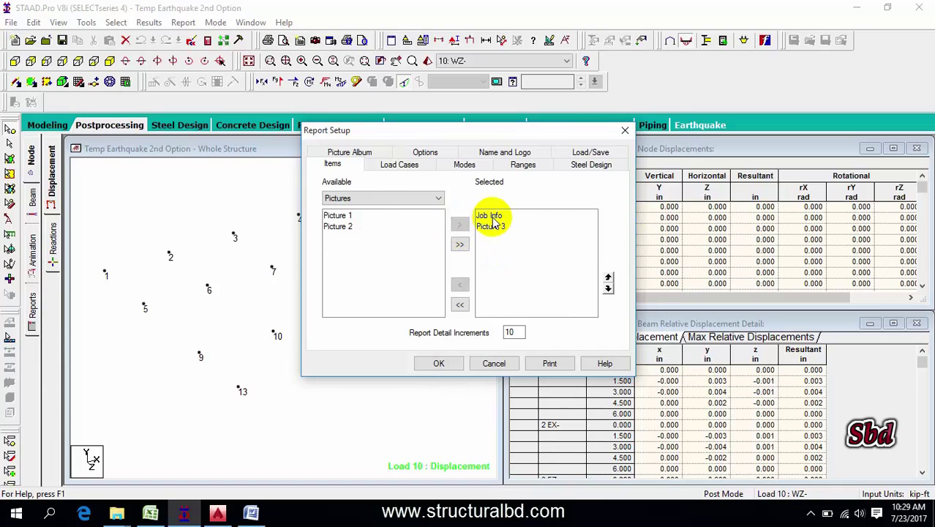
pyautogui.click(490, 216)
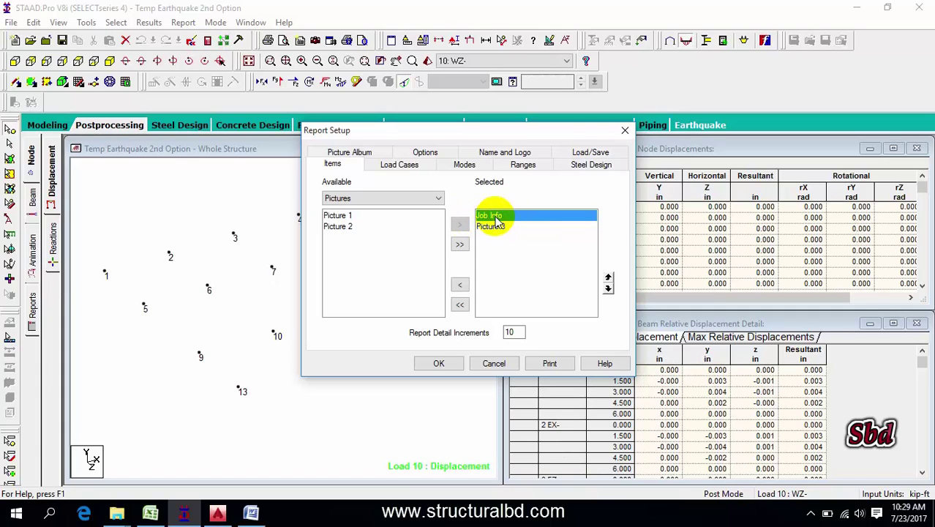
pyautogui.click(460, 285)
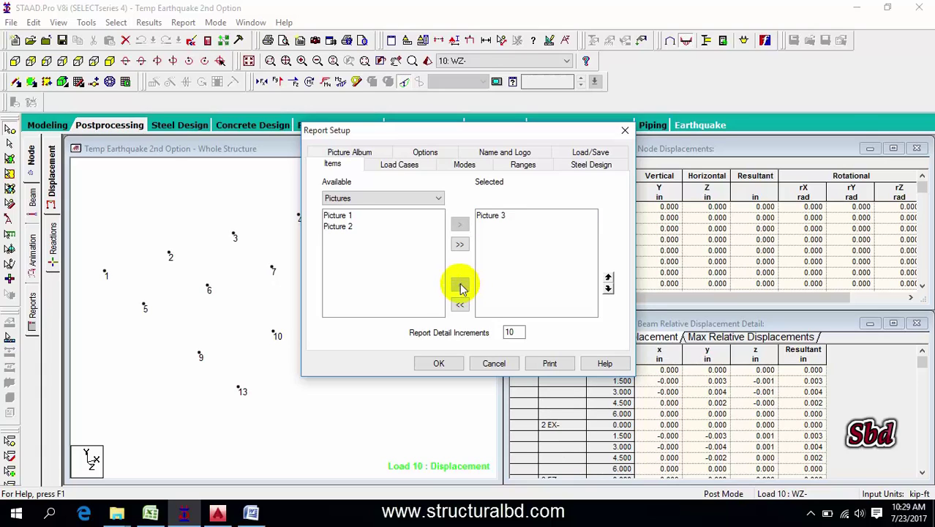
# - Add the Reactions output table to the report's selected items
pyautogui.click(432, 200)
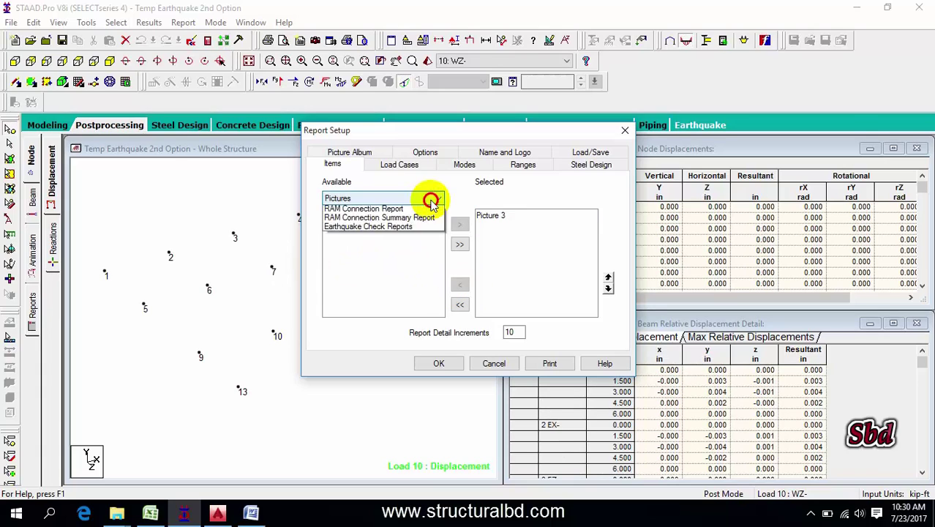
pyautogui.click(358, 218)
pyautogui.moveTo(437, 234); pyautogui.dragTo(437, 277)
pyautogui.click(341, 283)
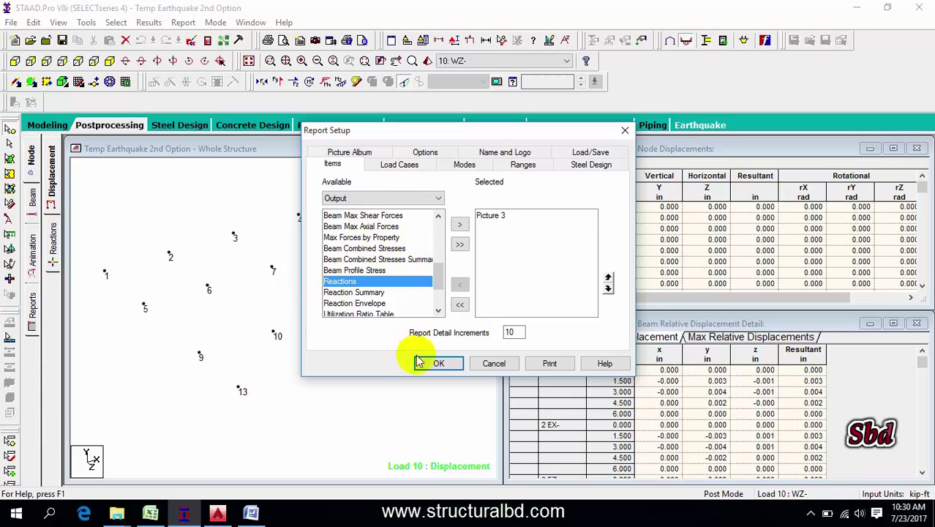
pyautogui.scroll(-2, 338, 234)
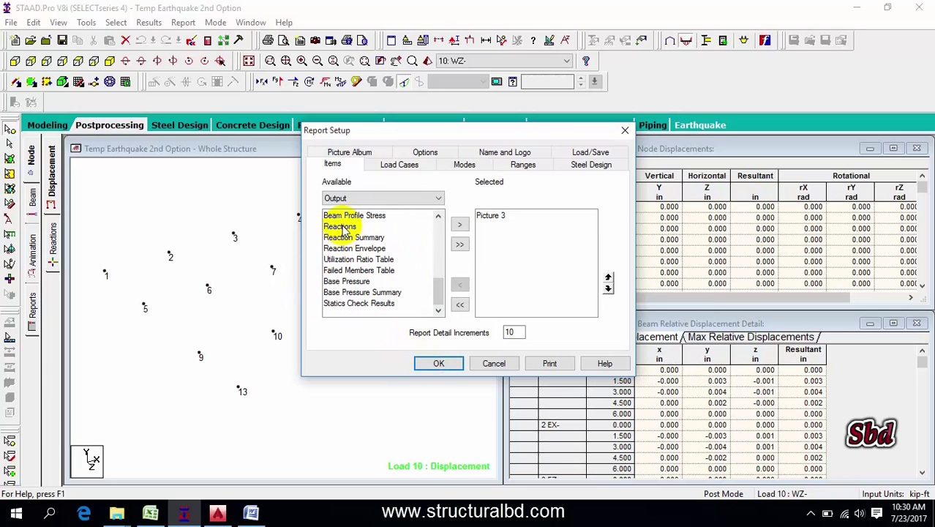
pyautogui.click(460, 226)
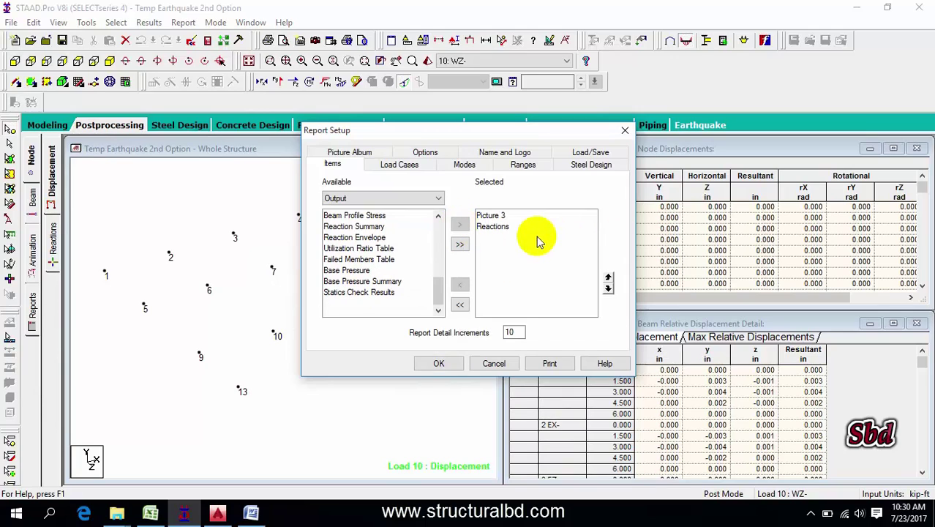
# - Limit the report's load cases to 11 DL+LL only and accept the report setup
pyautogui.click(404, 166)
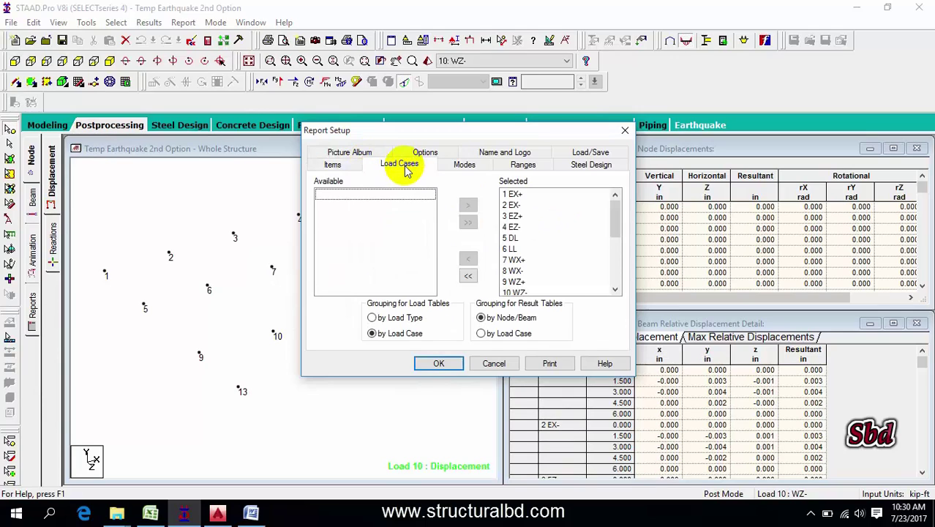
pyautogui.click(468, 278)
pyautogui.scroll(-3, 369, 241)
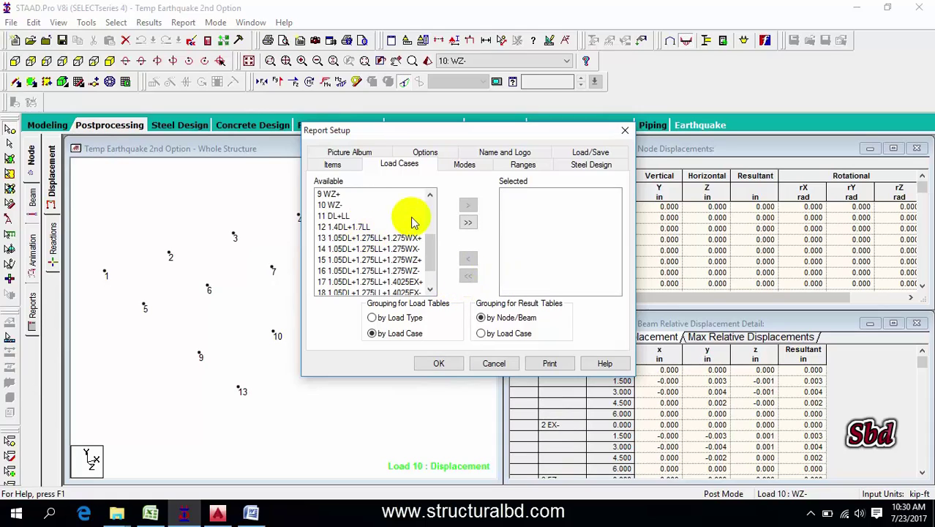
pyautogui.click(336, 217)
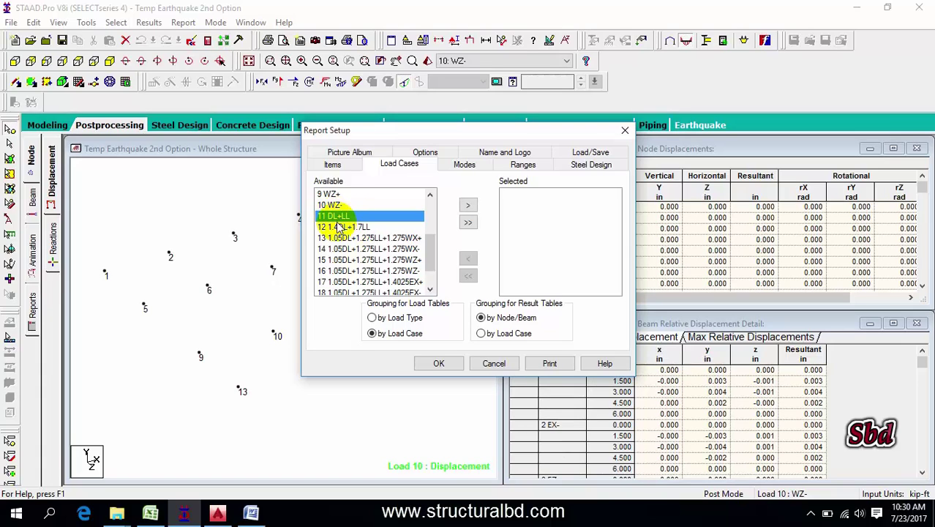
pyautogui.click(469, 207)
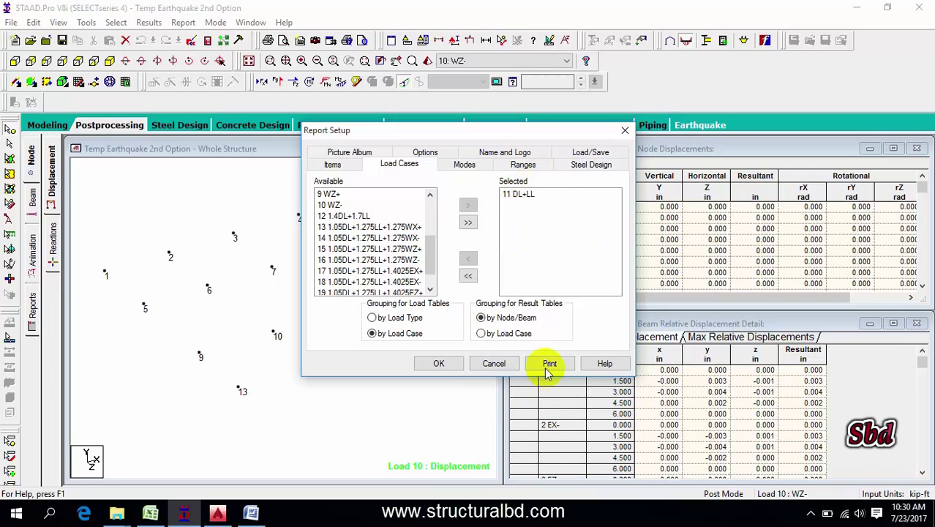
pyautogui.click(438, 363)
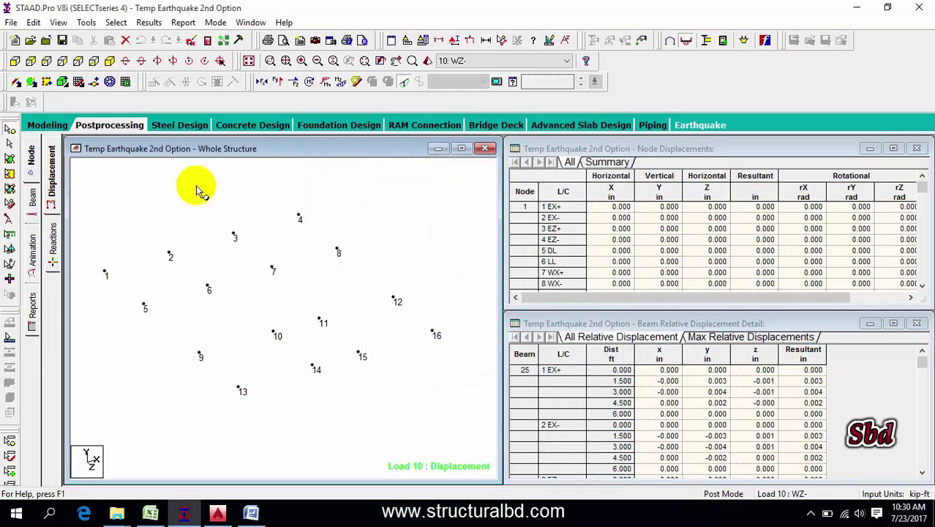
# - Preview the report and examine the numbered base node picture and the Reactions table for load case 11
pyautogui.click(11, 22)
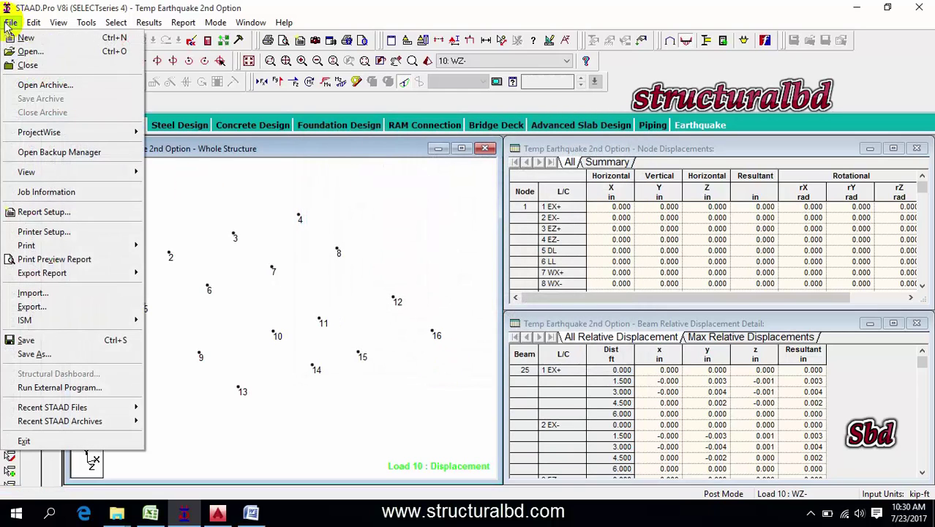
pyautogui.click(65, 261)
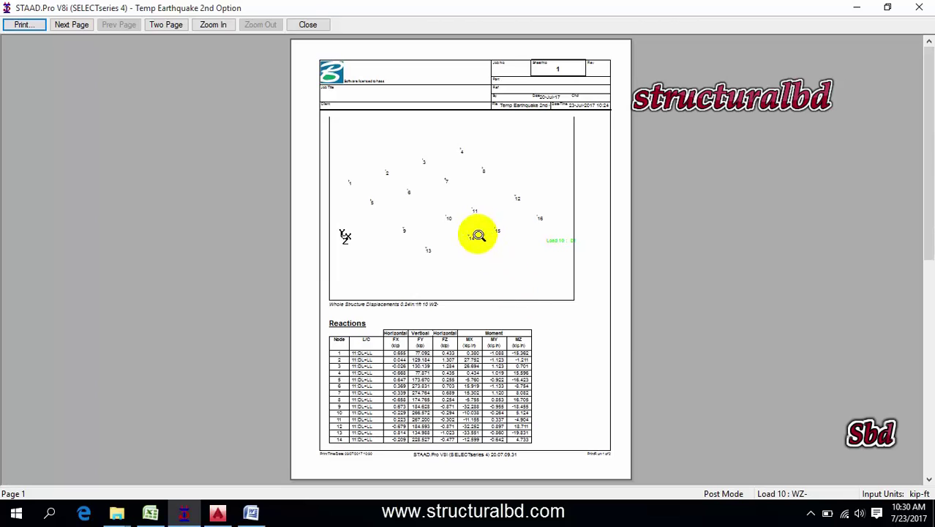
pyautogui.click(447, 239)
pyautogui.scroll(3, 446, 240)
pyautogui.scroll(-3, 461, 231)
pyautogui.scroll(3, 453, 191)
pyautogui.scroll(-3, 469, 209)
pyautogui.scroll(3, 455, 212)
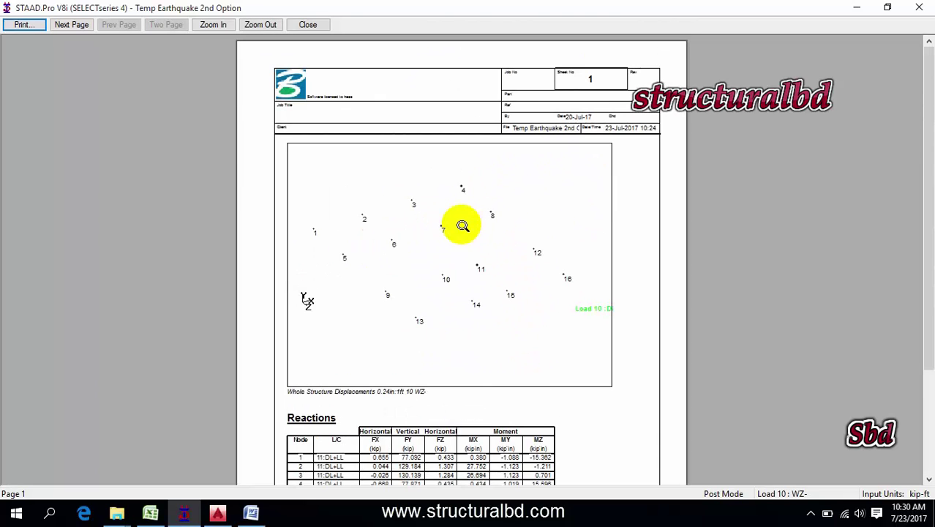
pyautogui.scroll(-3, 462, 225)
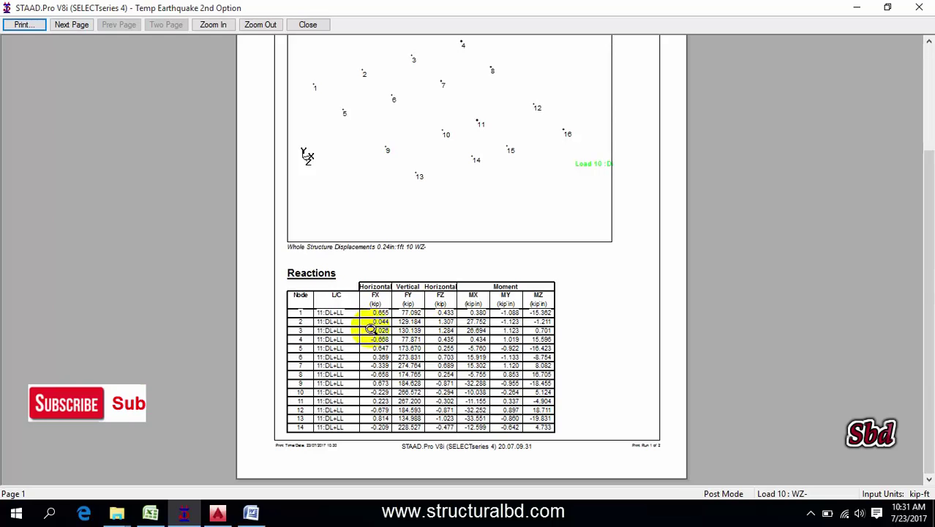
# - Print all report pages with Microsoft Print to PDF as Reaction on the desktop, and view the saved PDF
pyautogui.click(24, 25)
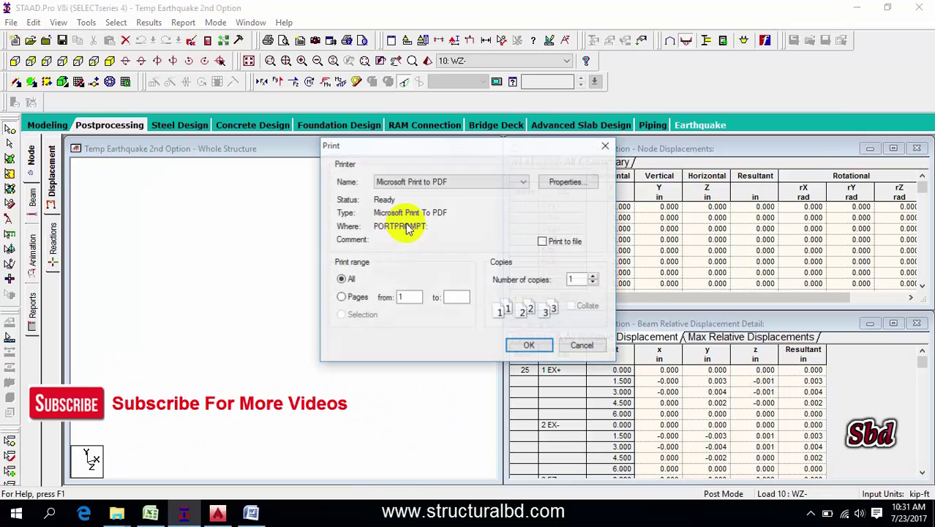
pyautogui.click(487, 182)
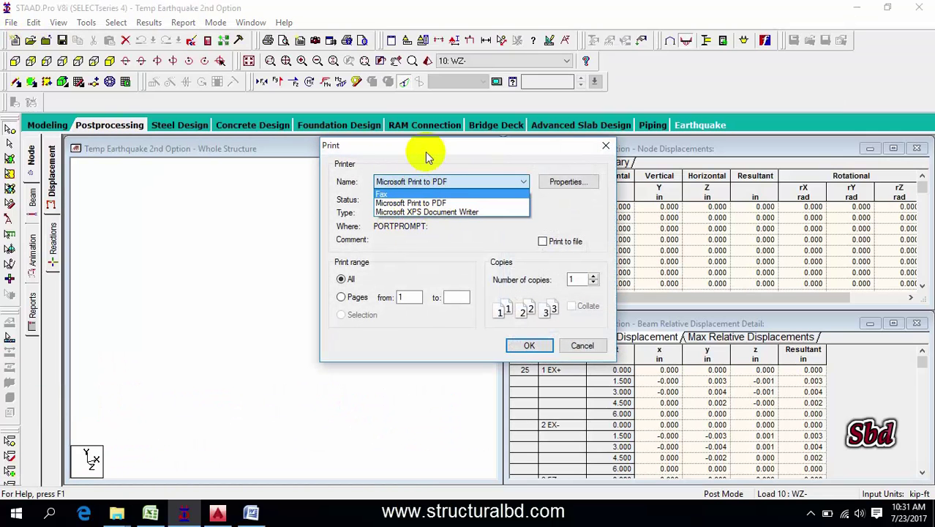
pyautogui.click(438, 202)
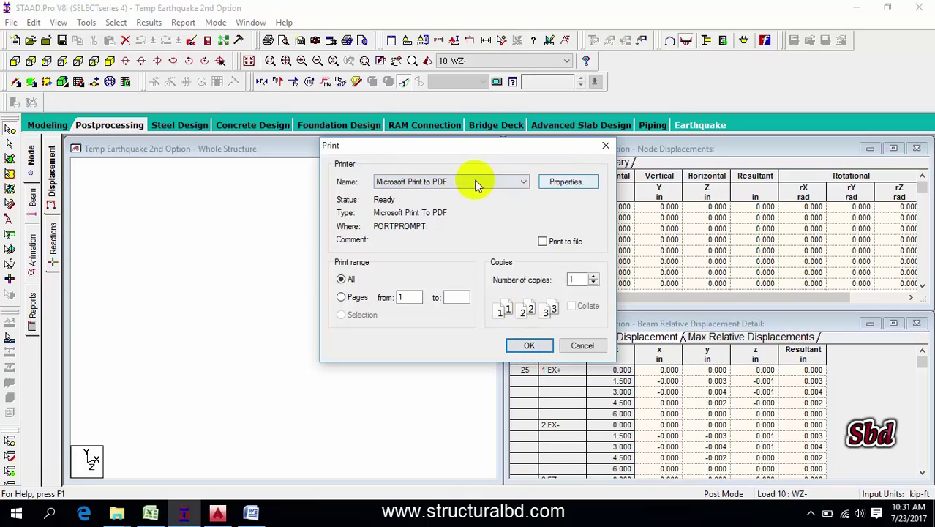
pyautogui.click(531, 348)
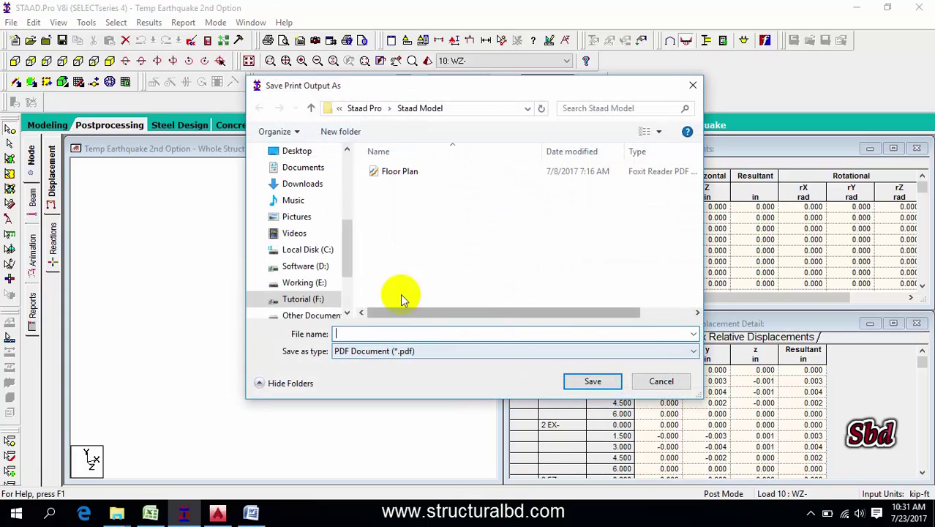
pyautogui.click(300, 154)
pyautogui.click(371, 333)
pyautogui.write('Reaction')
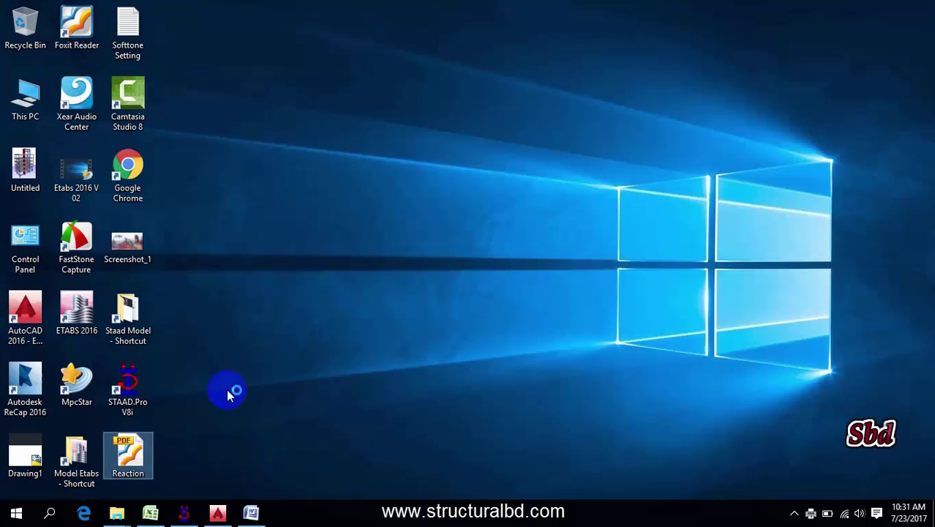
pyautogui.scroll(-15, 406, 289)
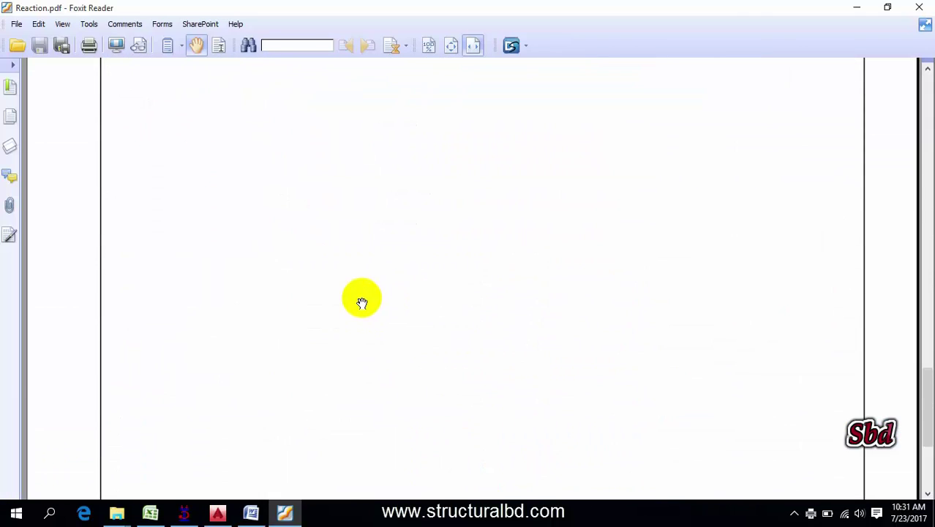
# - Switch back to STAAD.Pro and display the whole structure in isometric view
pyautogui.click(184, 512)
pyautogui.moveTo(248, 281); pyautogui.dragTo(270, 288, button='middle')
pyautogui.click(111, 60)
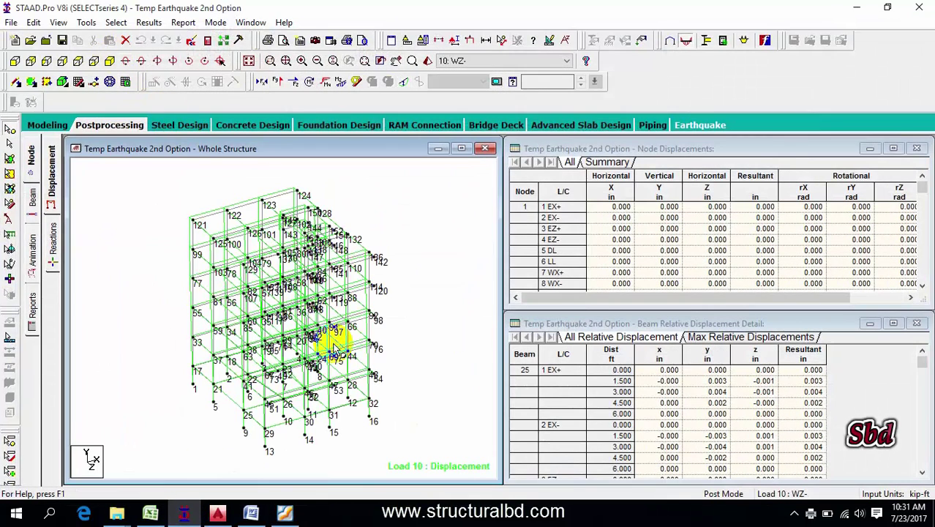
# - From the front view, select the second beam level above the supports and isolate it as a new view in the active window
pyautogui.click(15, 61)
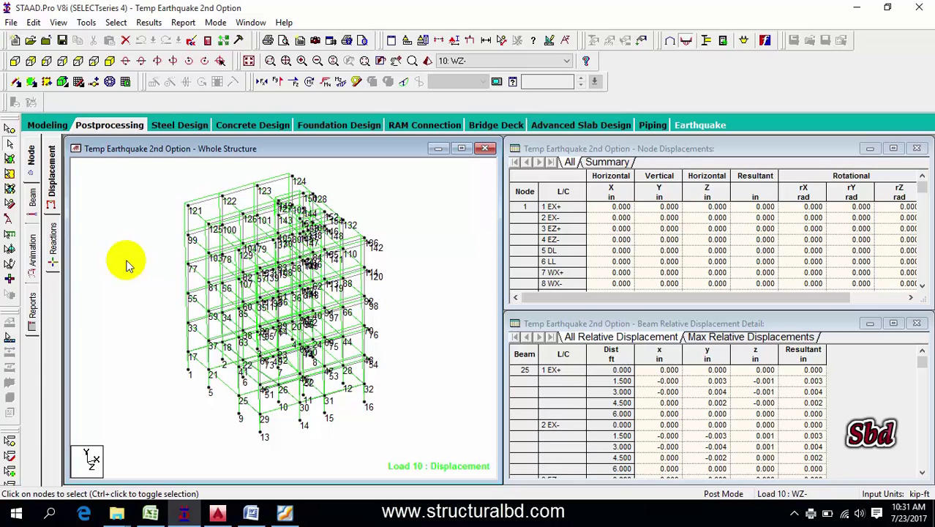
pyautogui.click(14, 61)
pyautogui.scroll(-1, 192, 217)
pyautogui.scroll(2, 223, 344)
pyautogui.moveTo(239, 398); pyautogui.dragTo(243, 302, button='middle')
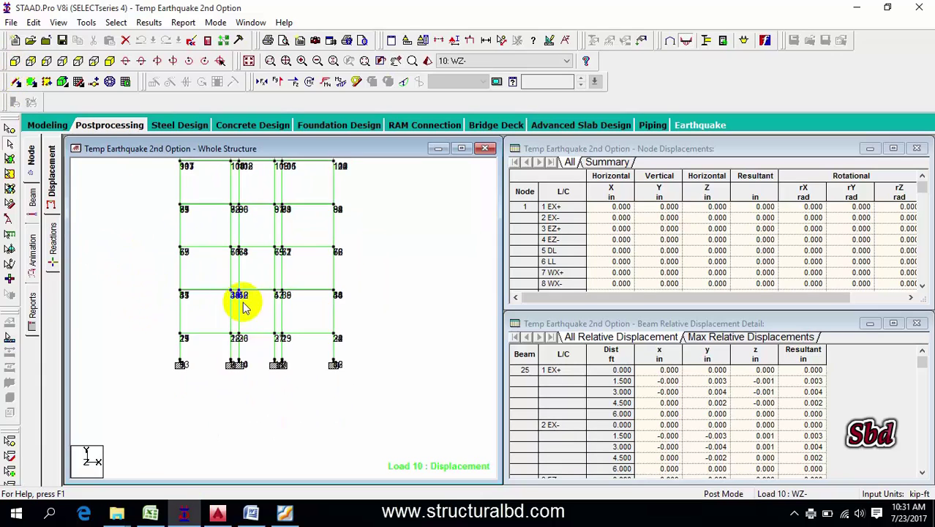
pyautogui.click(374, 294)
pyautogui.rightClick(388, 220)
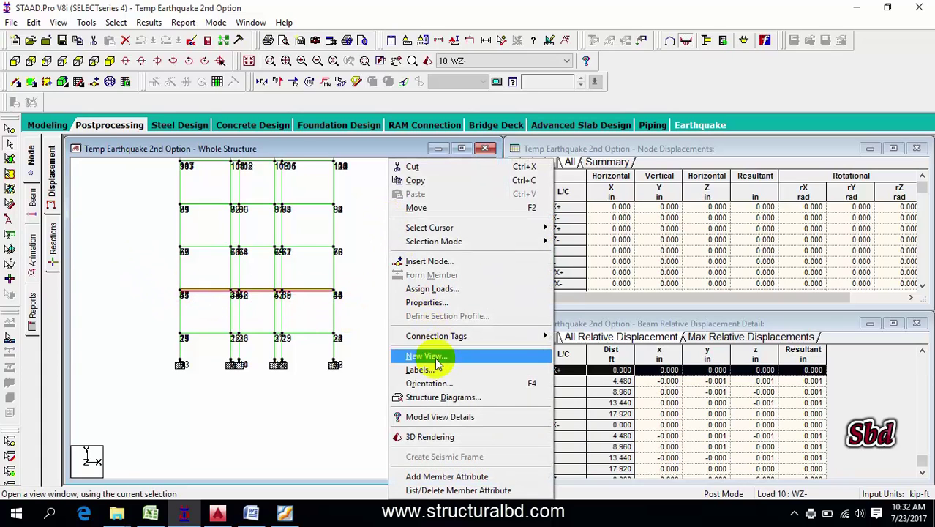
pyautogui.click(424, 356)
pyautogui.click(553, 240)
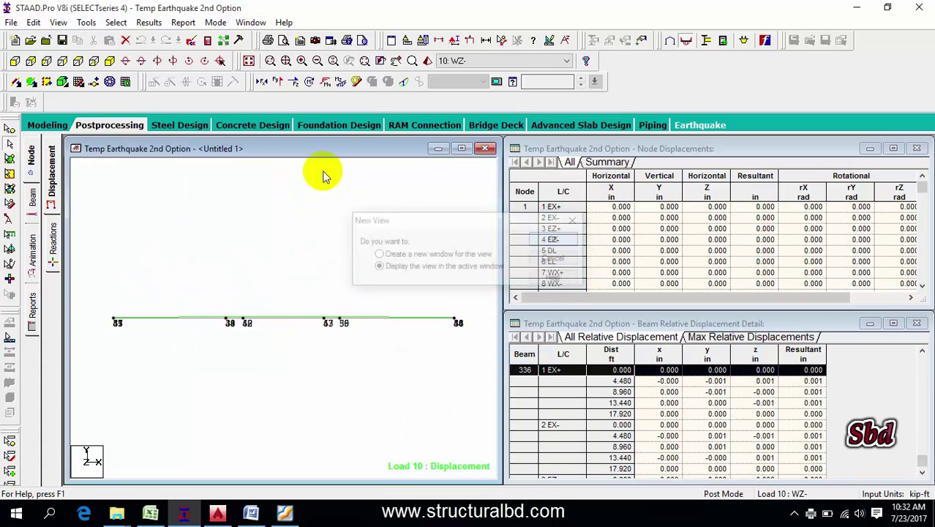
# - In isometric view, replace the isolated floor's displacement diagram with the Bending Z moment diagram and hide the node numbers
pyautogui.click(95, 61)
pyautogui.scroll(2, 211, 201)
pyautogui.moveTo(183, 201); pyautogui.dragTo(213, 230, button='middle')
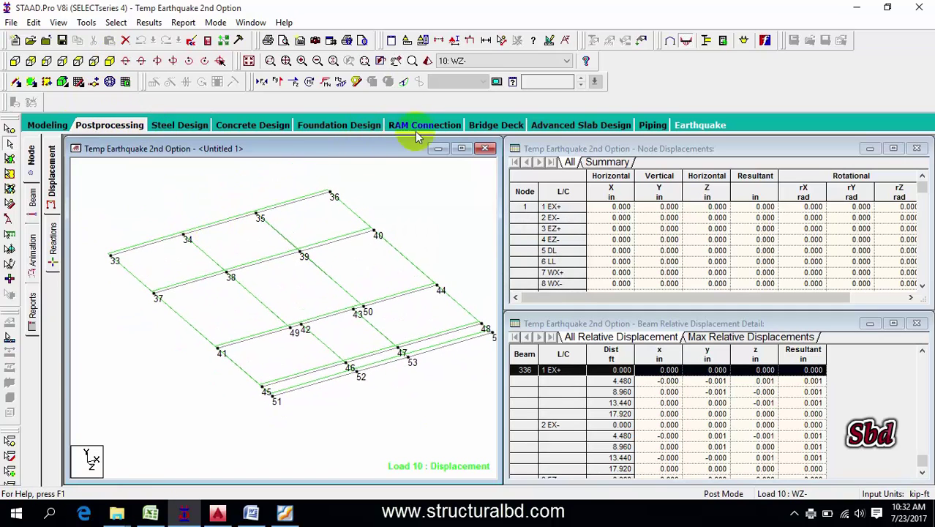
pyautogui.click(407, 85)
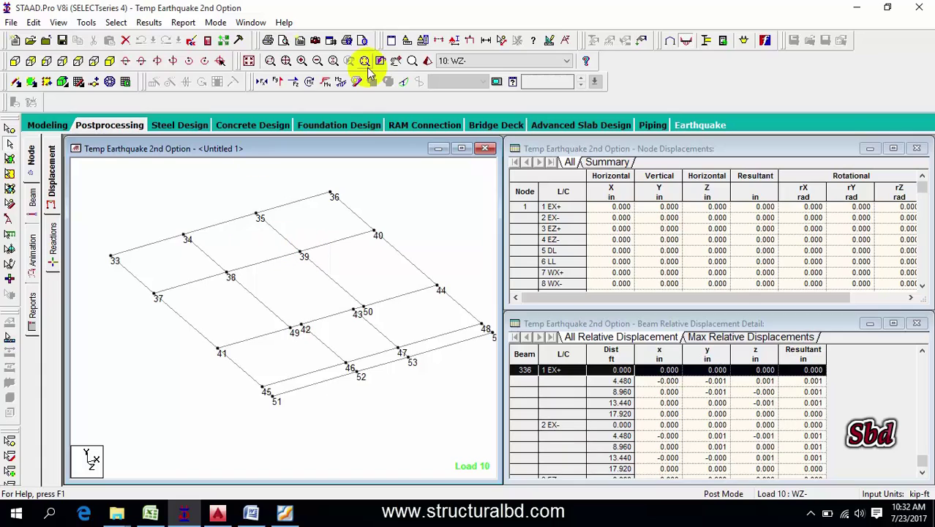
pyautogui.click(340, 83)
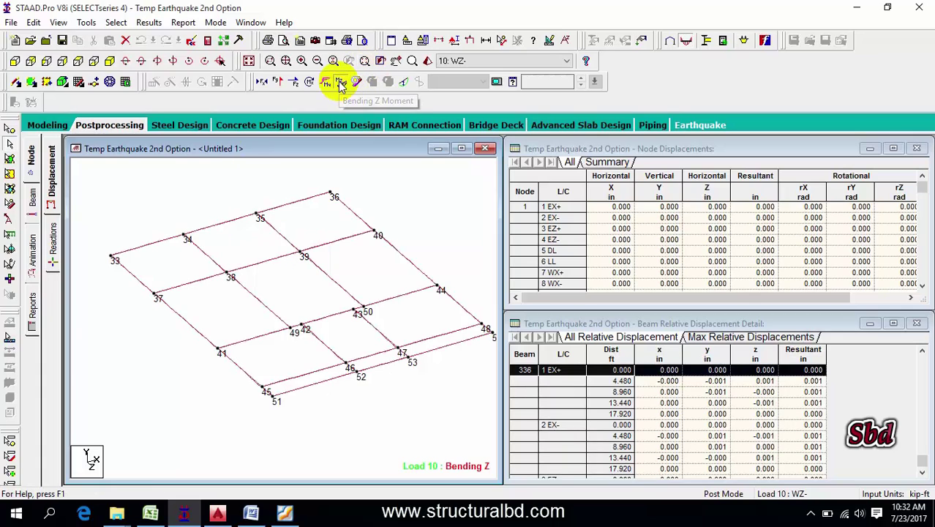
pyautogui.hotkey('shift', 'n')
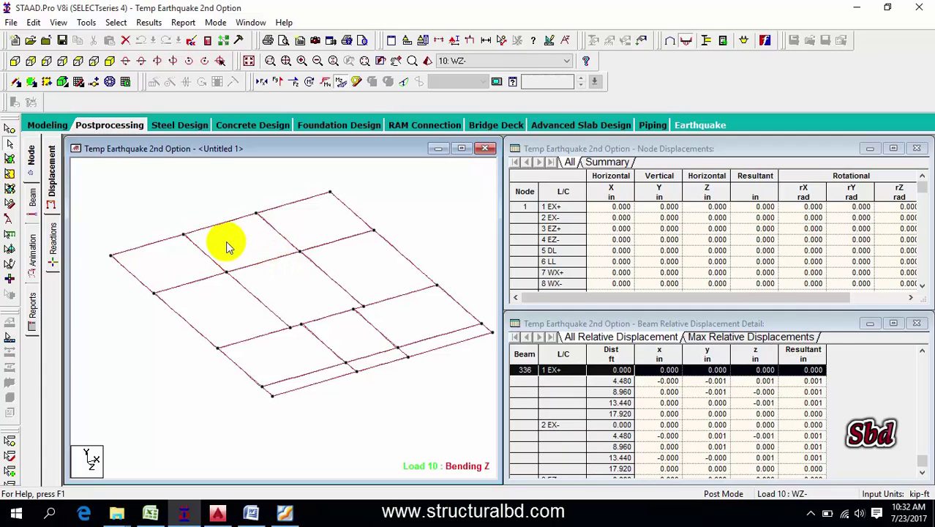
pyautogui.moveTo(226, 242); pyautogui.dragTo(242, 245, button='middle')
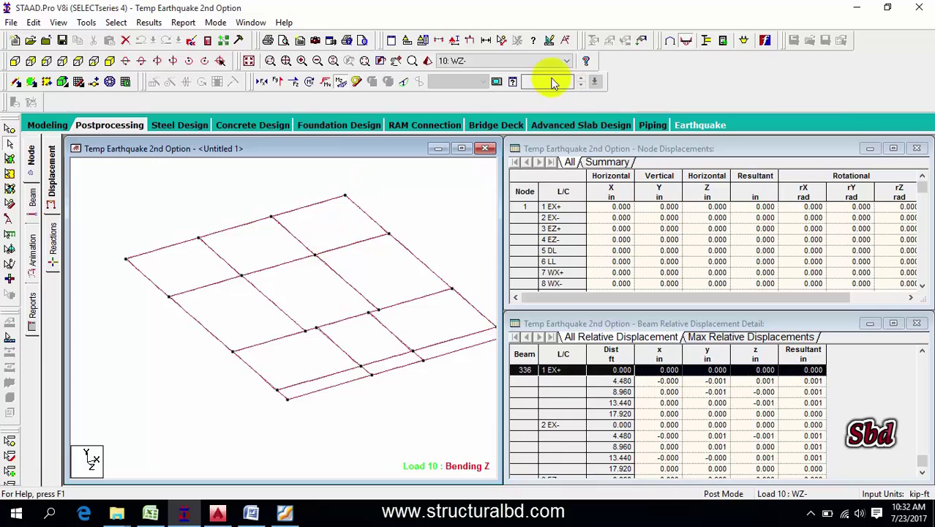
# - Set the active load case to 12: 1.4DL+1.7LL and enlarge the floor's bending moment diagrams
pyautogui.click(567, 61)
pyautogui.click(483, 172)
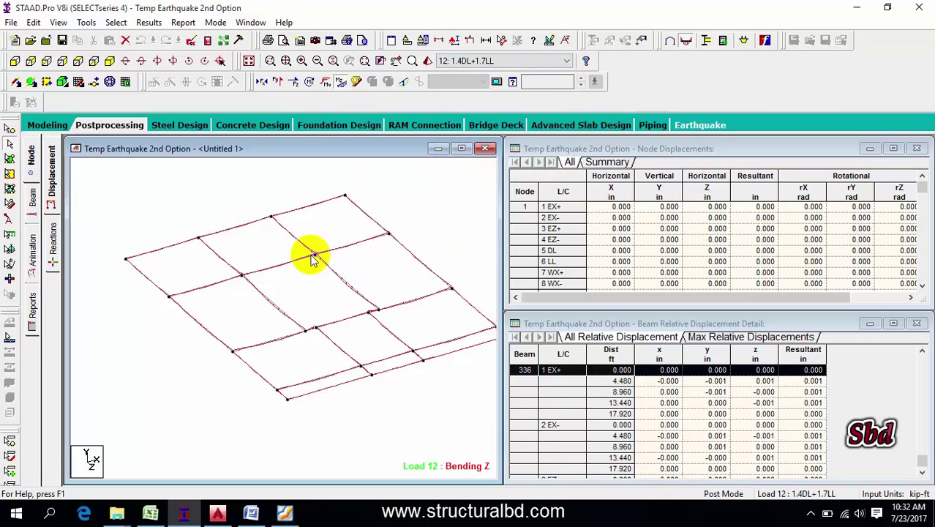
pyautogui.moveTo(255, 279); pyautogui.dragTo(283, 255, button='middle')
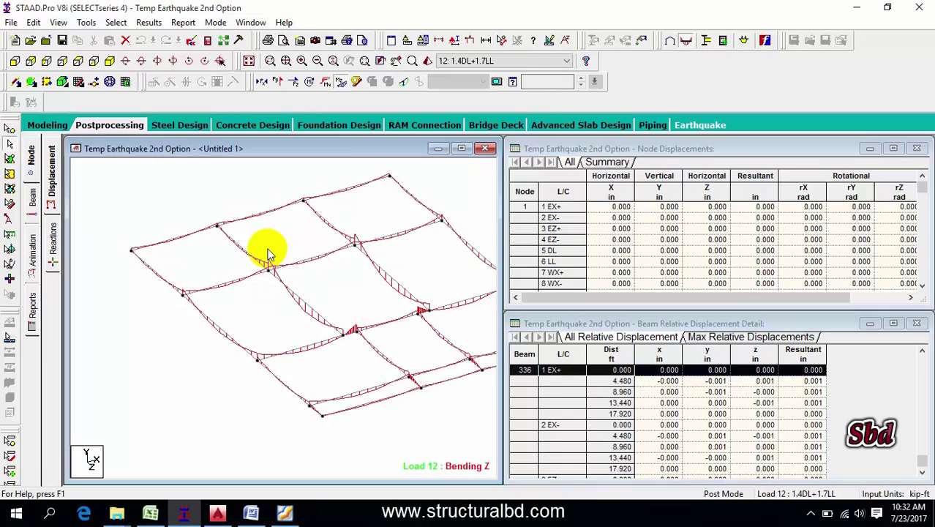
pyautogui.moveTo(301, 299); pyautogui.dragTo(244, 296, button='middle')
# - Annotate all beams of the isolated floor with their maximum bending values
pyautogui.click(153, 23)
pyautogui.click(192, 237)
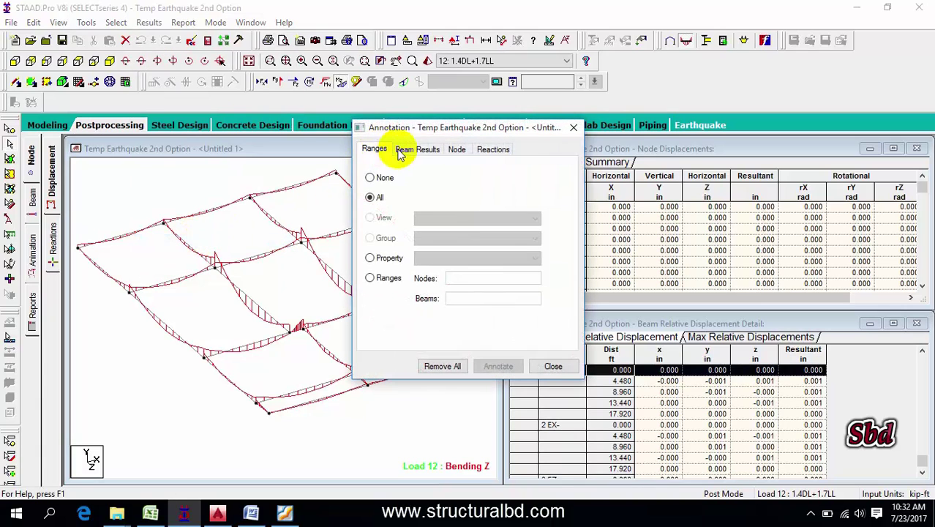
pyautogui.click(422, 151)
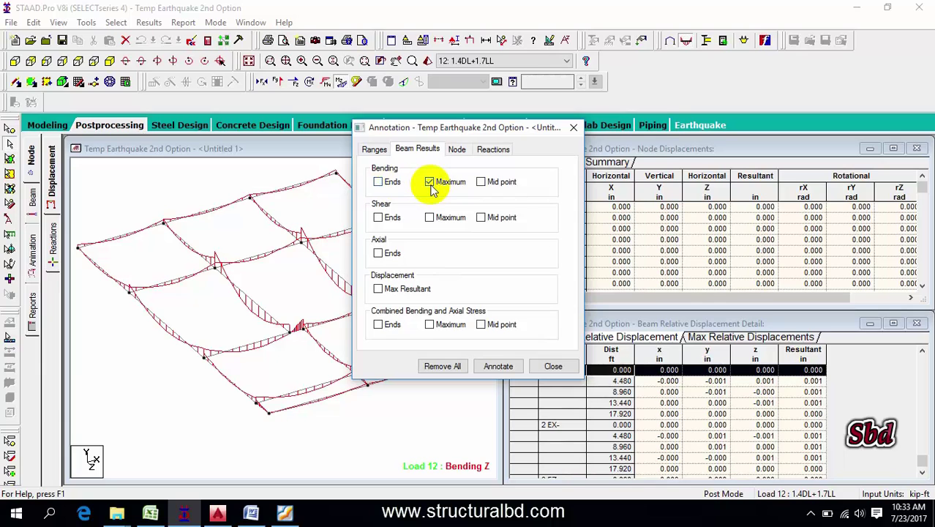
pyautogui.click(499, 366)
pyautogui.click(553, 366)
pyautogui.scroll(3, 227, 234)
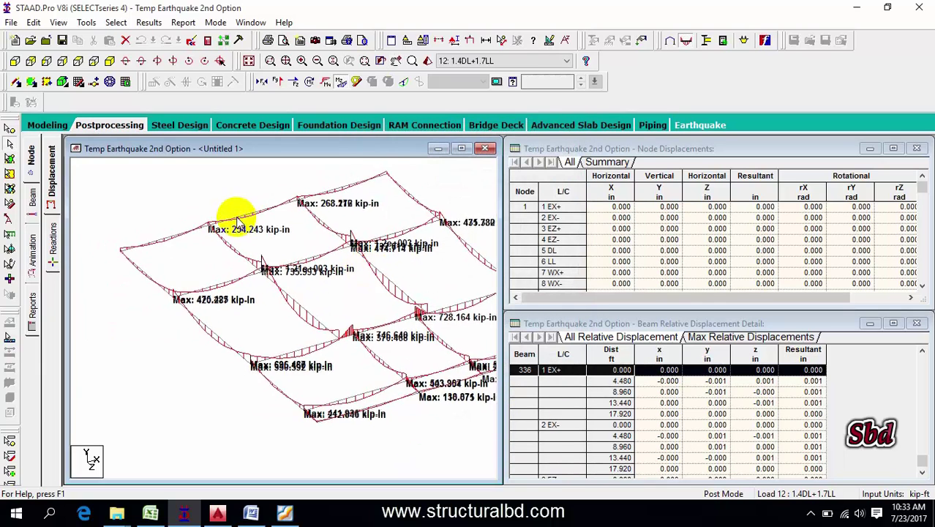
pyautogui.scroll(1, 225, 234)
pyautogui.moveTo(225, 234)
pyautogui.mouseDown(button='middle')
pyautogui.moveTo(199, 234)
pyautogui.moveTo(225, 263)
pyautogui.moveTo(239, 245)
pyautogui.mouseUp(button='middle')
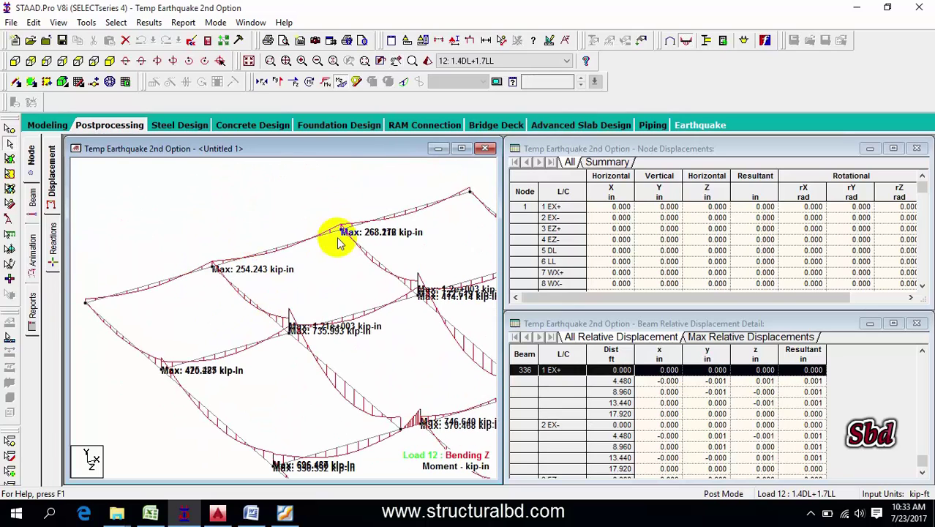
pyautogui.moveTo(257, 306); pyautogui.dragTo(281, 252, button='middle')
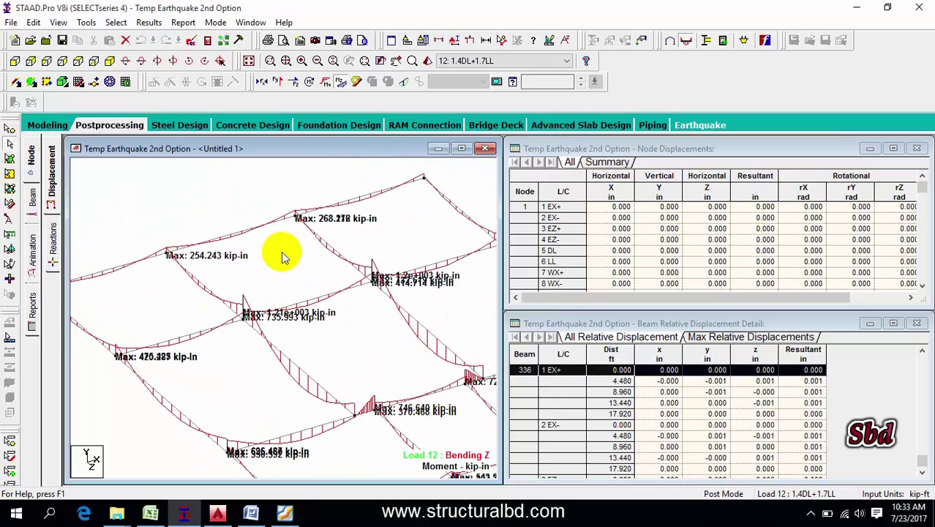
# - Inspect the Bending-Z diagram of the beam between nodes 34 and 35 for load case 12: 1.4DL+1.7LL
pyautogui.doubleClick(231, 239)
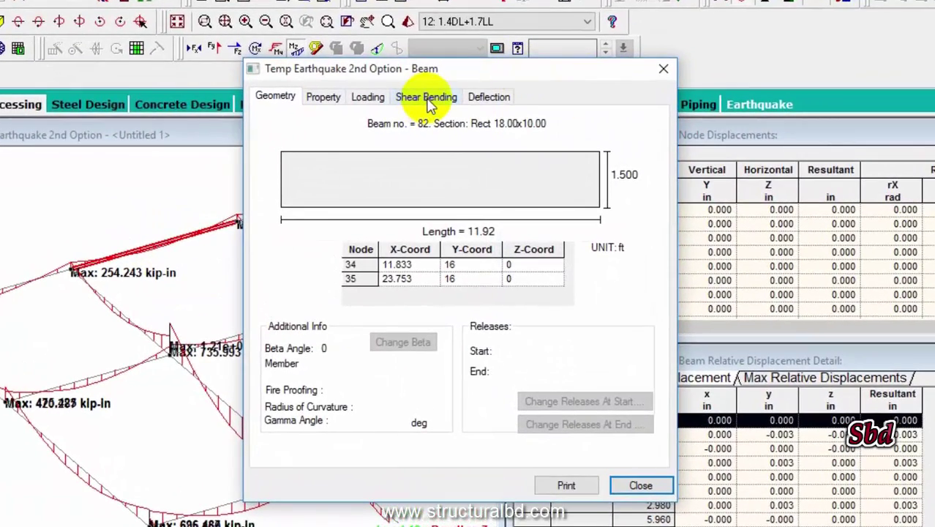
pyautogui.click(426, 101)
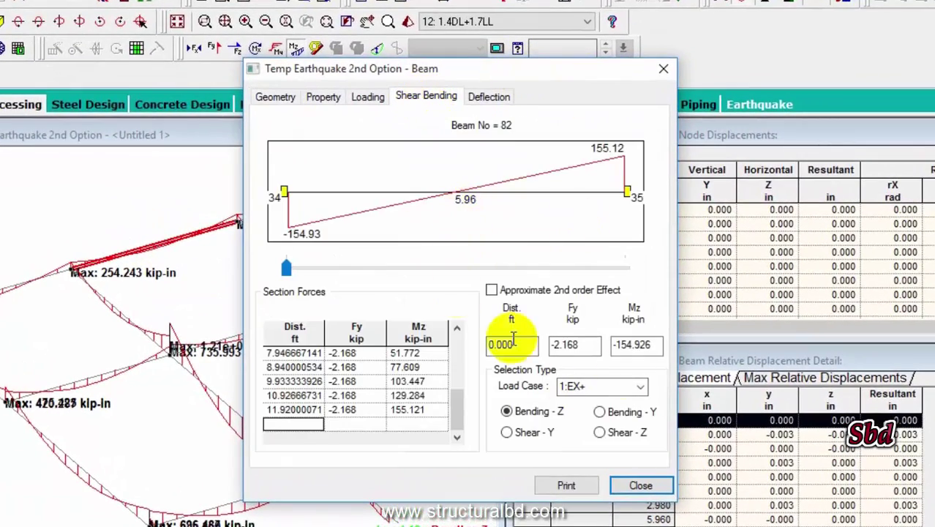
pyautogui.click(640, 386)
pyautogui.click(599, 289)
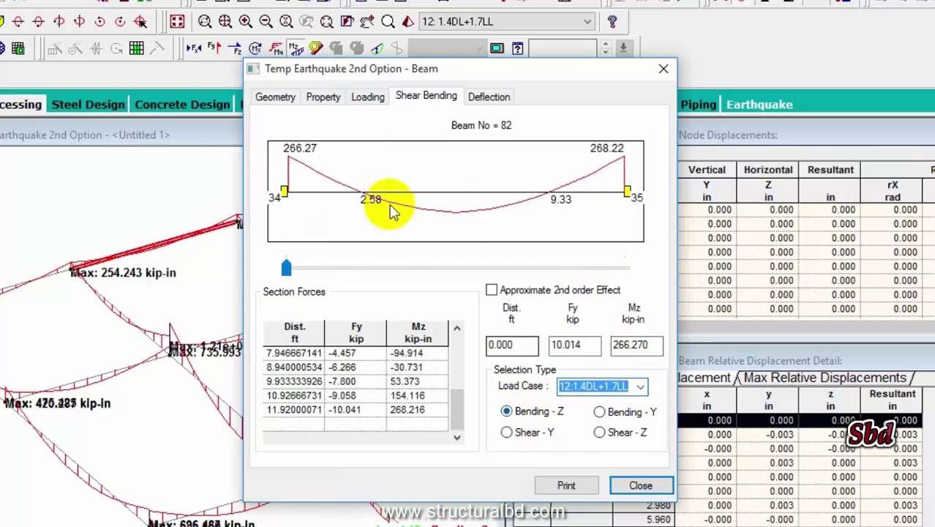
# - Check the section forces at about 5.6 ft and at both ends of the beam between nodes 34 and 35
pyautogui.moveTo(286, 271); pyautogui.dragTo(444, 268)
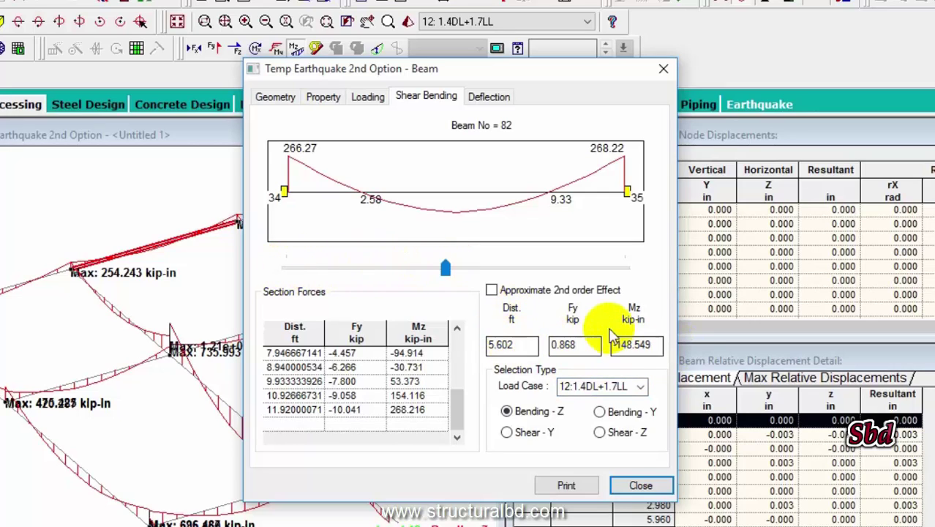
pyautogui.moveTo(443, 267); pyautogui.dragTo(284, 268)
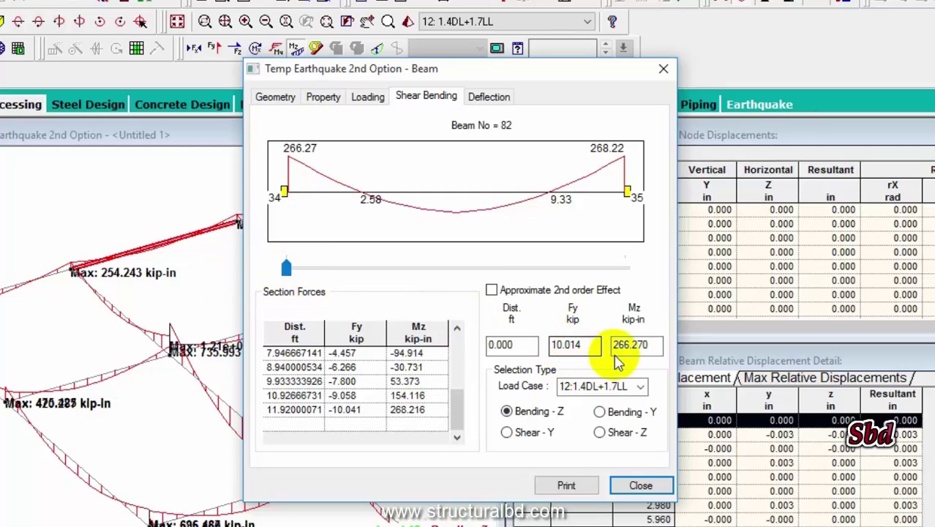
pyautogui.moveTo(286, 267); pyautogui.dragTo(633, 269)
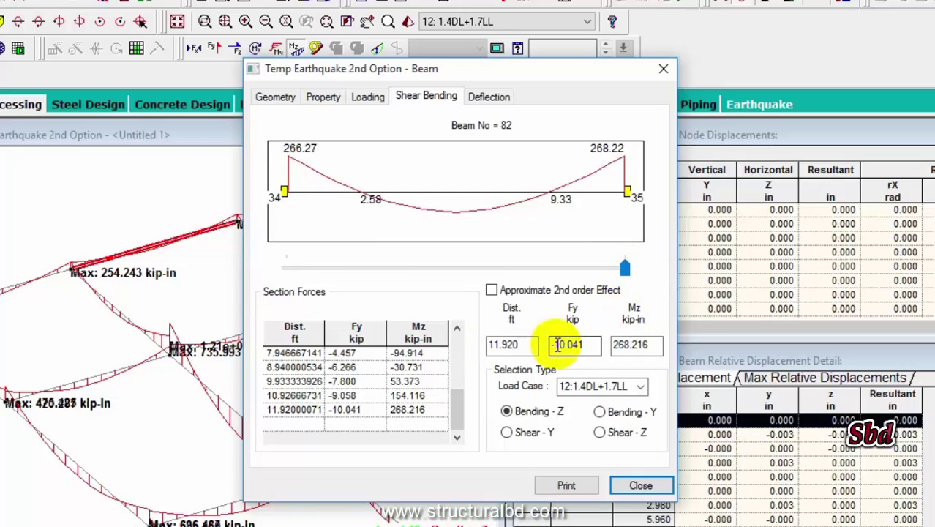
# - Inspect the beam's Shear-Y diagram for load cases 12: 1.4DL+1.7LL and 14: 1.05DL+1.275LL+1.275WX-, and close the beam details
pyautogui.click(530, 434)
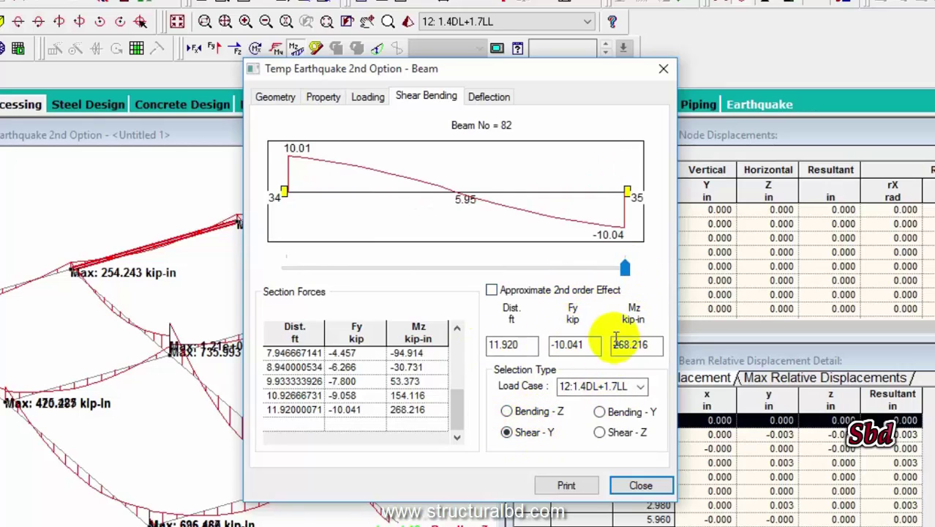
pyautogui.click(640, 386)
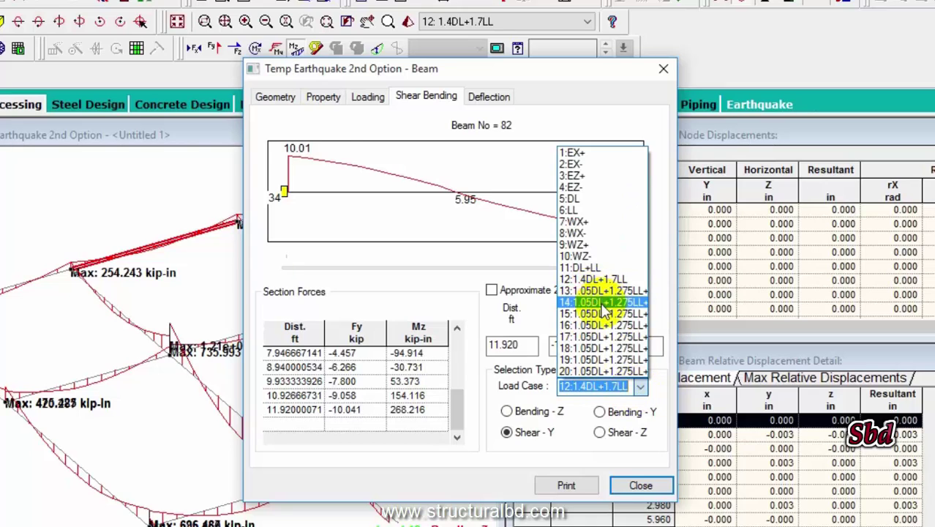
pyautogui.click(593, 302)
pyautogui.click(640, 386)
pyautogui.click(610, 302)
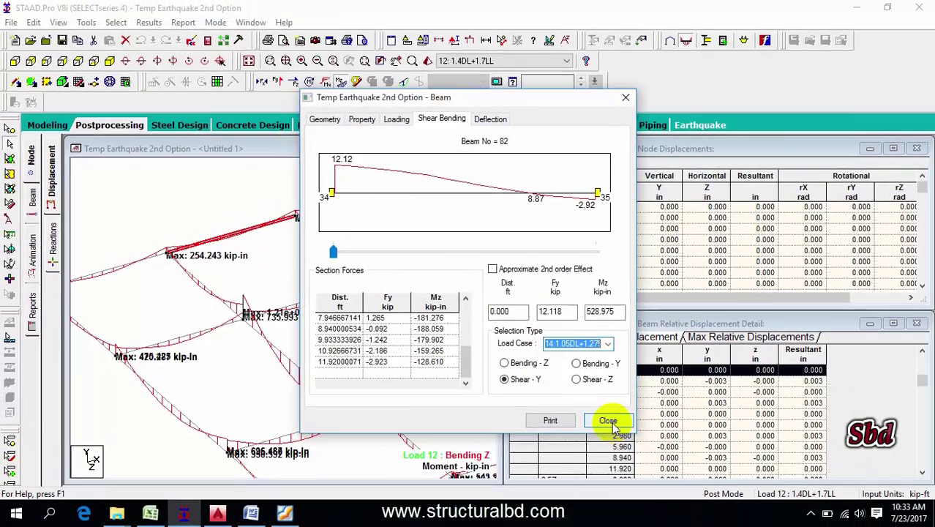
pyautogui.click(639, 482)
# - Isolate the beam between nodes 34 and 35 as a new view displayed in the active window
pyautogui.moveTo(254, 262); pyautogui.dragTo(277, 248)
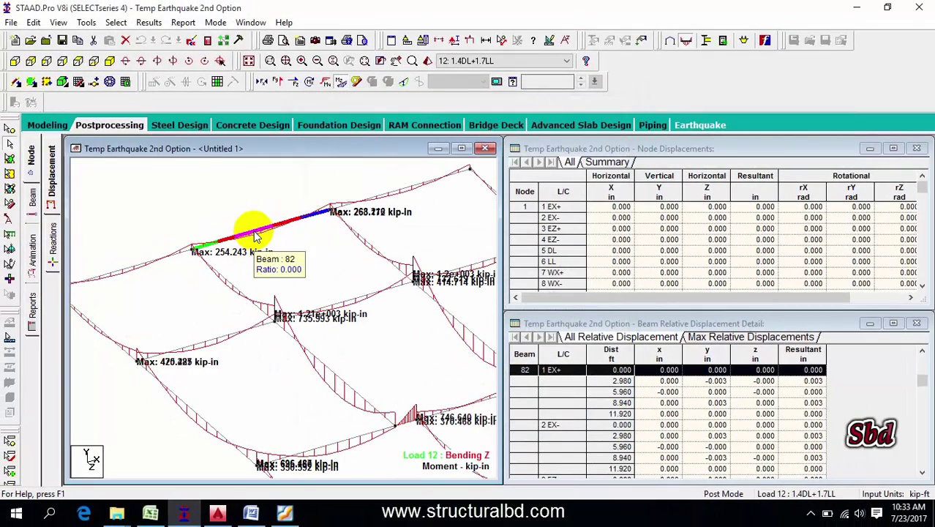
pyautogui.rightClick(255, 235)
pyautogui.click(303, 356)
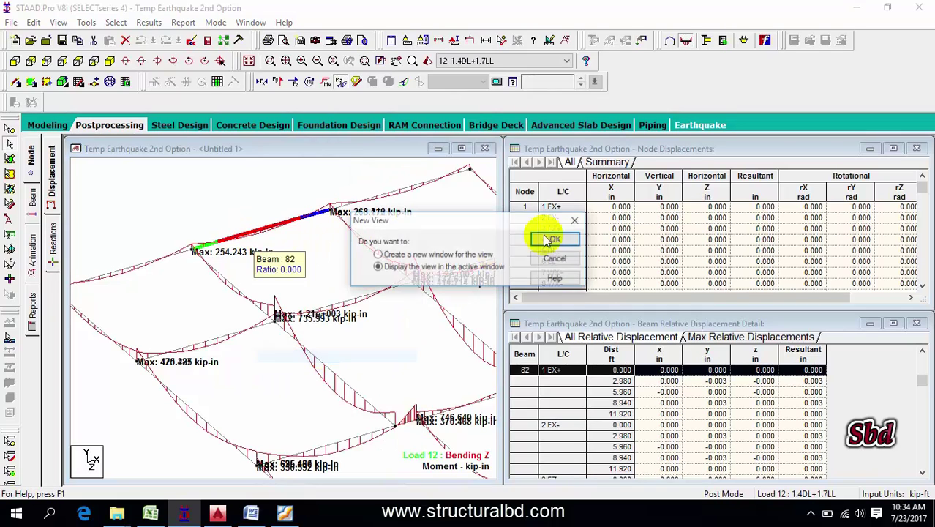
pyautogui.click(549, 240)
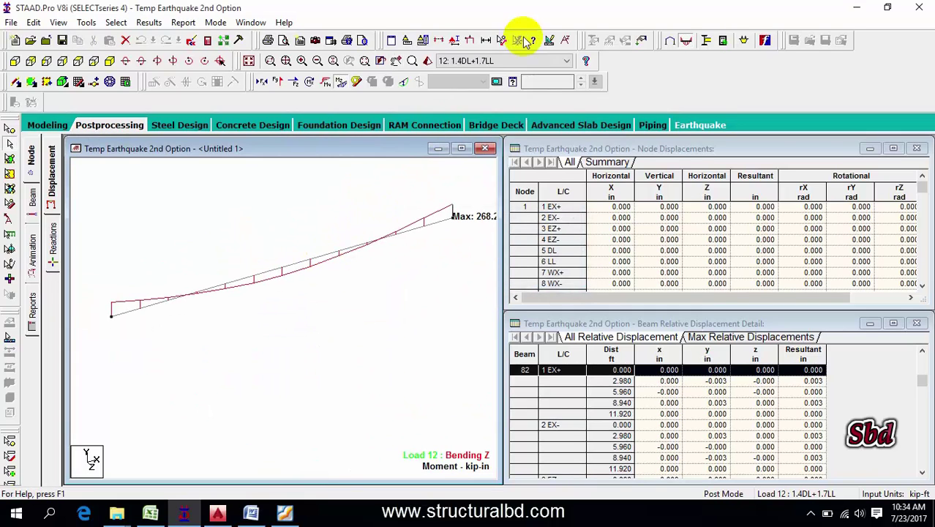
# - Examine the isolated beam's Bending Z diagram for the Envelope and return to load case 12: 1.4DL+1.7LL
pyautogui.click(512, 61)
pyautogui.click(462, 249)
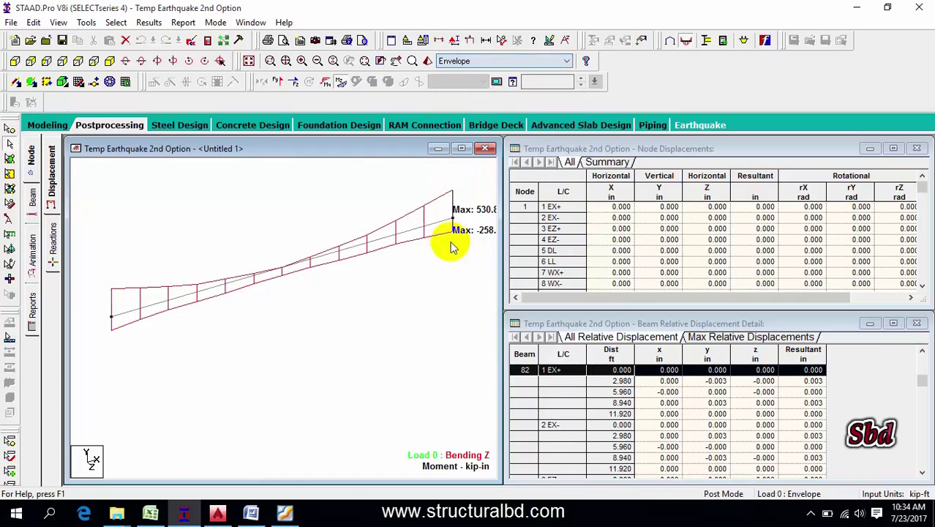
pyautogui.moveTo(351, 265); pyautogui.dragTo(298, 298, button='middle')
pyautogui.scroll(-1, 268, 307)
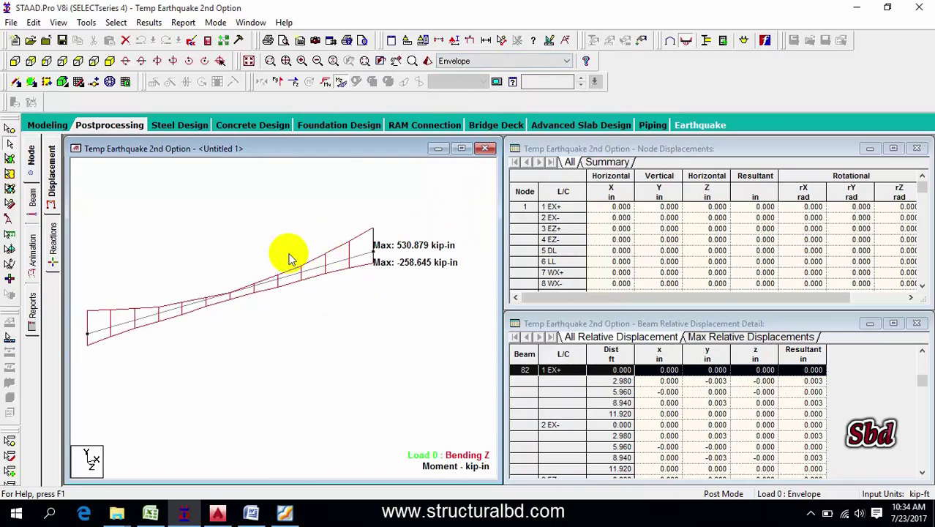
pyautogui.moveTo(265, 272); pyautogui.dragTo(318, 271, button='middle')
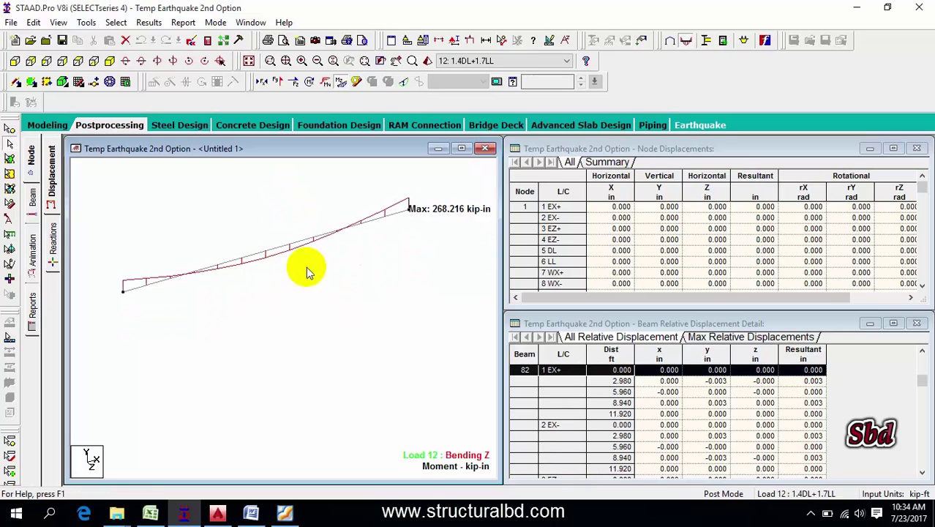
pyautogui.moveTo(224, 186); pyautogui.dragTo(229, 199, button='middle')
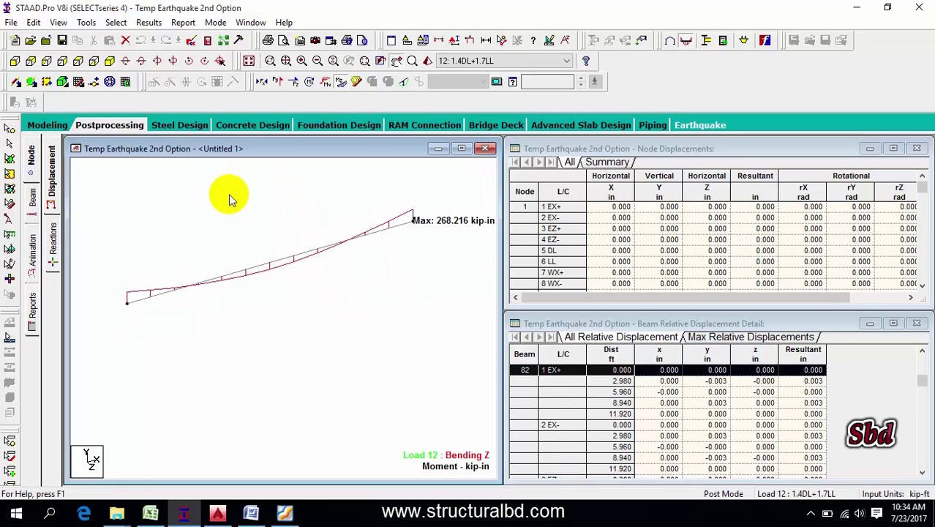
# - Replace the isolated beam's Bending Z diagram with Shear Y and annotate maximum shear only, without maximum bending
pyautogui.click(278, 82)
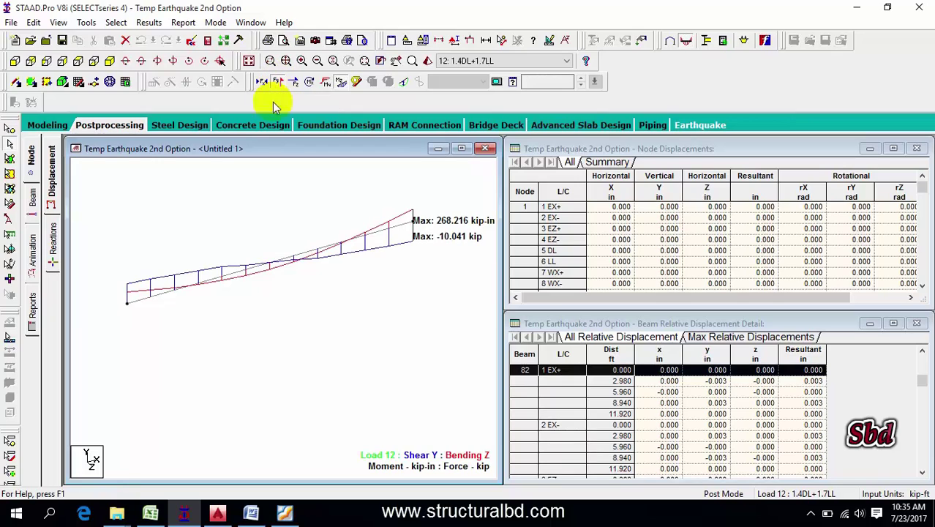
pyautogui.click(343, 85)
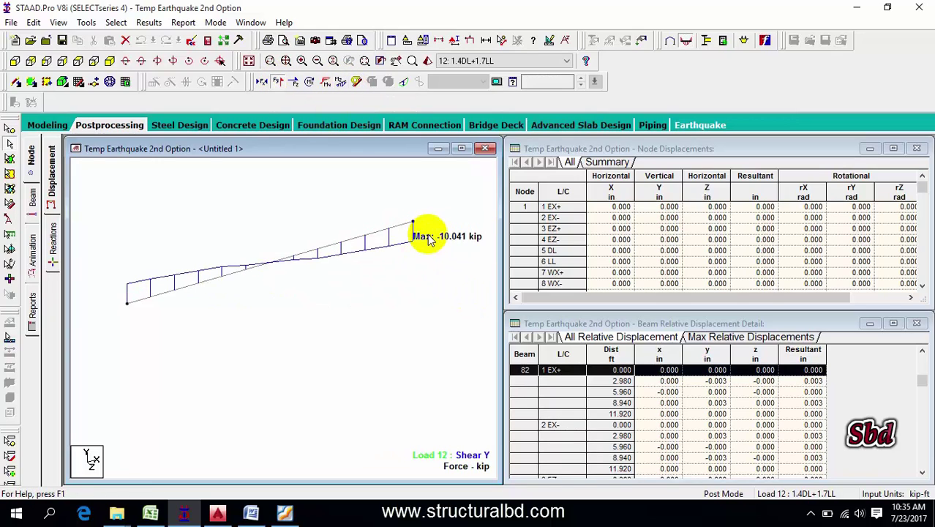
pyautogui.click(148, 22)
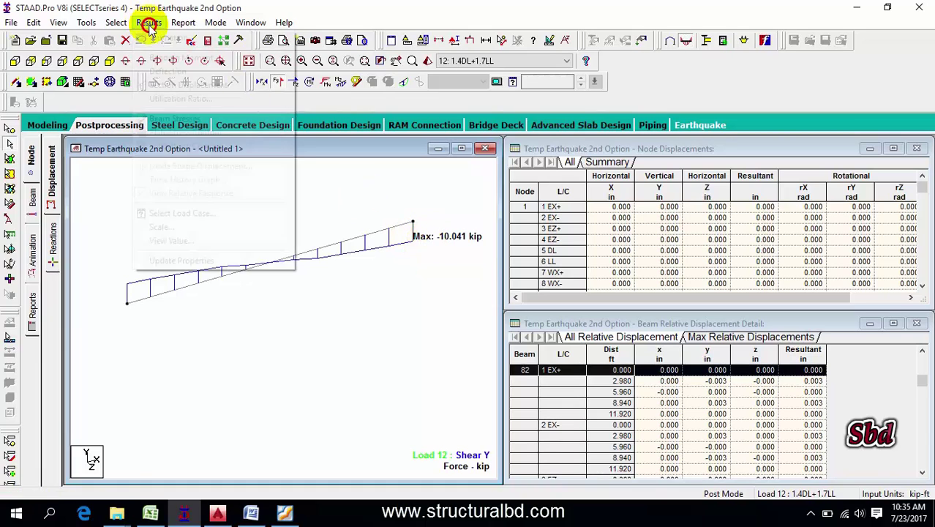
pyautogui.click(202, 242)
pyautogui.click(417, 148)
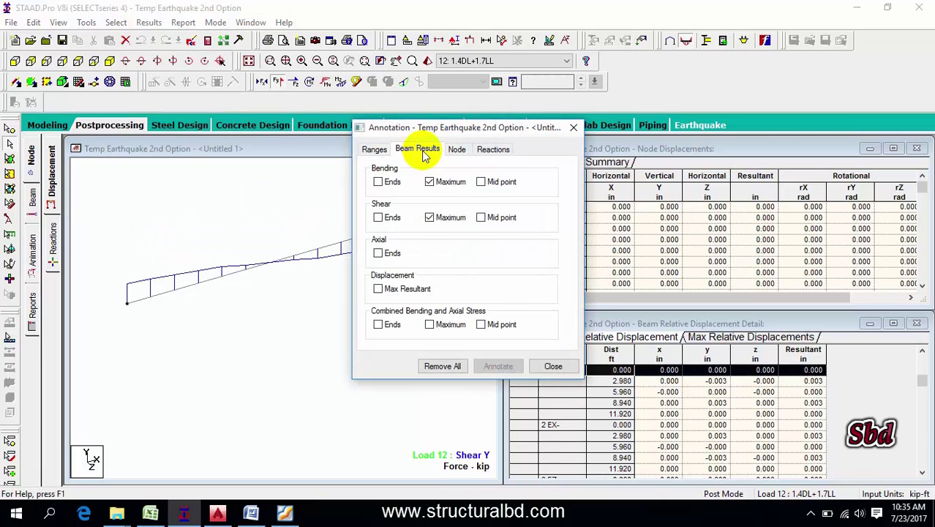
pyautogui.click(438, 182)
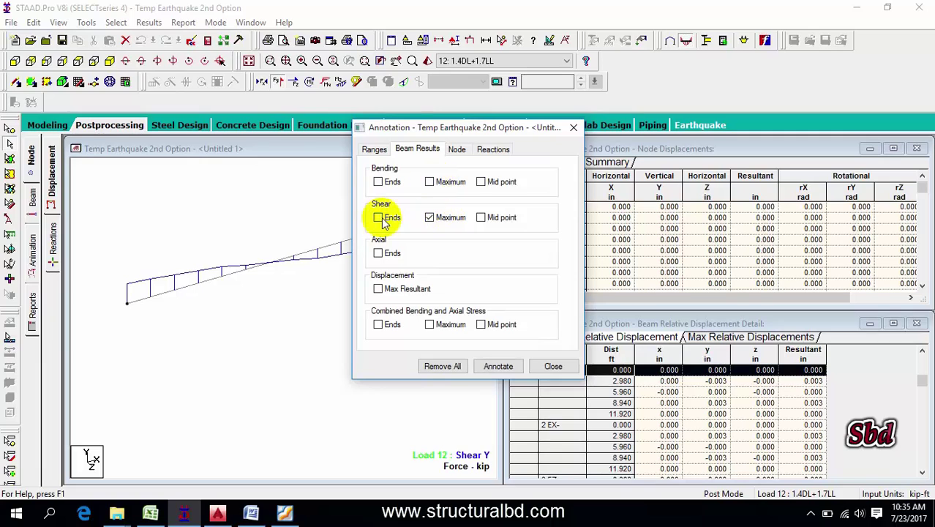
pyautogui.click(495, 363)
pyautogui.click(553, 366)
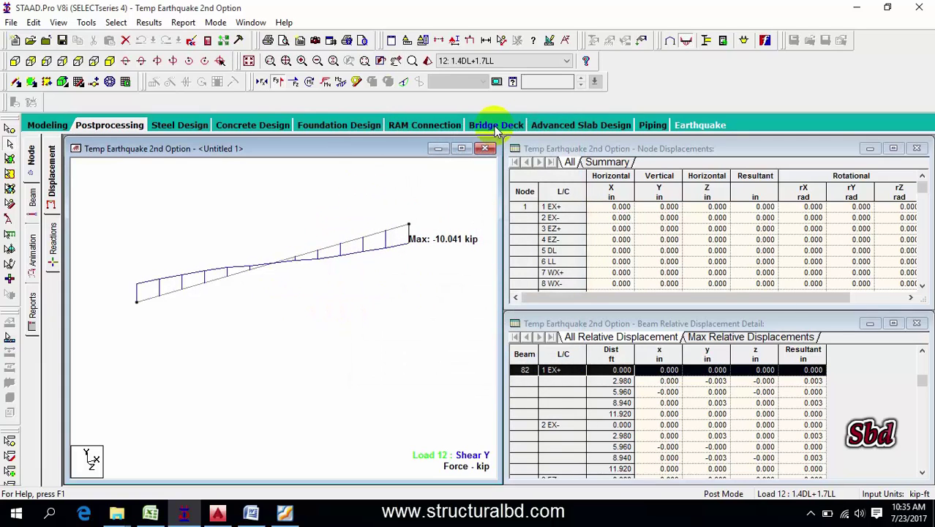
# - Set the active load case to Envelope for the isolated beam's Shear Y diagram
pyautogui.click(526, 62)
pyautogui.click(454, 252)
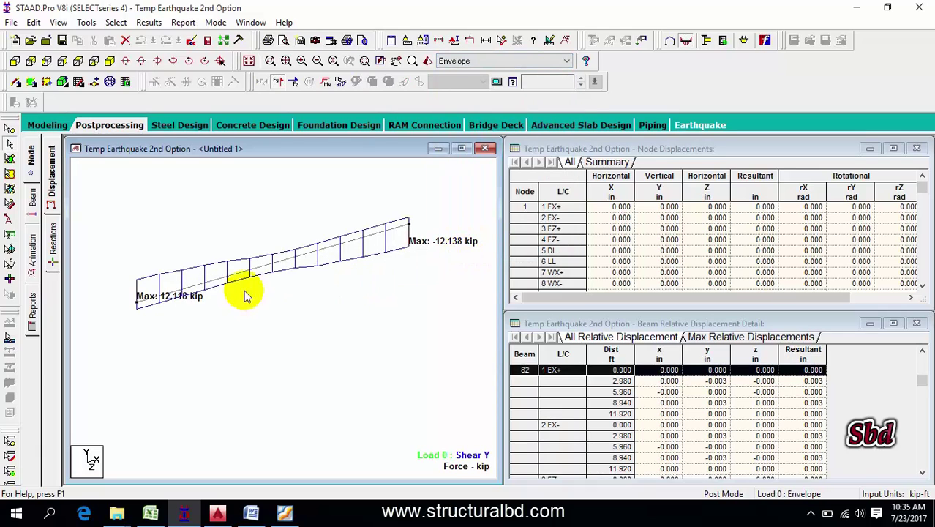
pyautogui.moveTo(217, 274); pyautogui.dragTo(261, 271, button='middle')
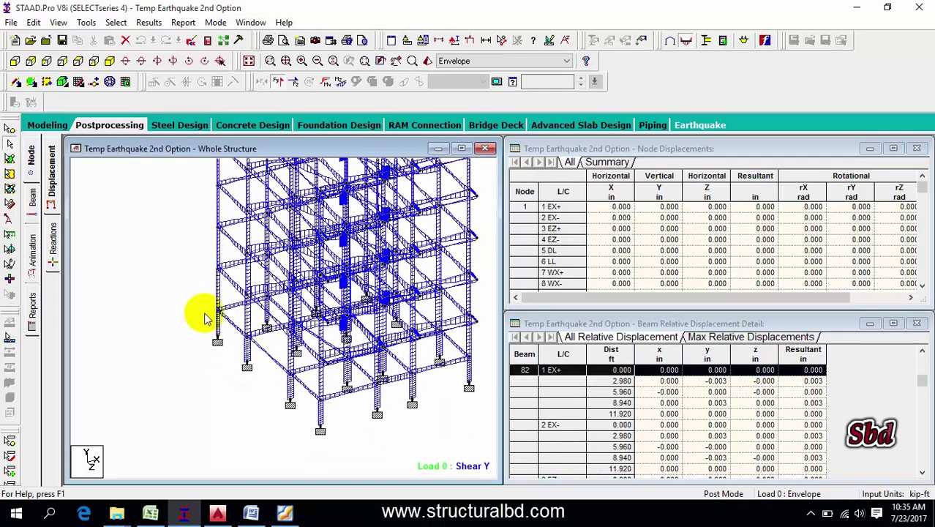
# - Hide the whole structure's Shear Y diagram and inspect the Bending-Z diagram of the column between nodes 17 and 33 for load case 1:EX+
pyautogui.click(278, 83)
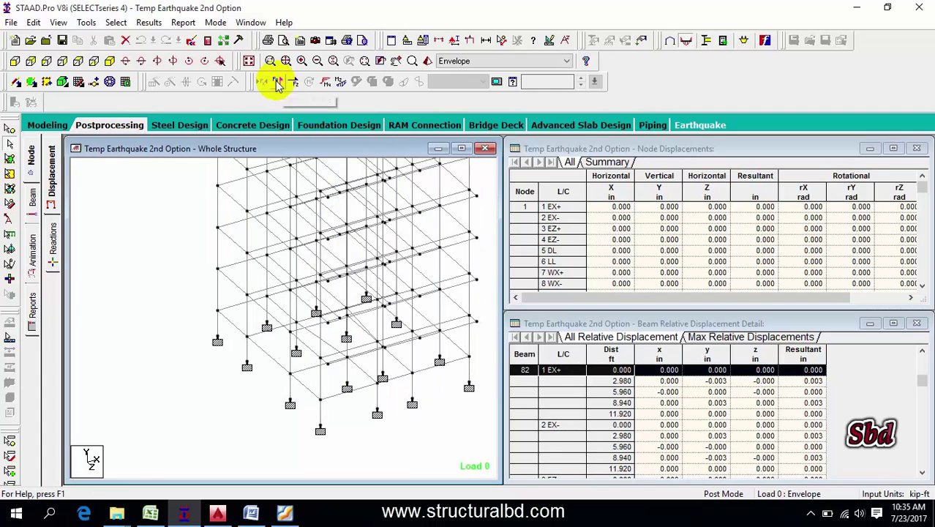
pyautogui.doubleClick(213, 307)
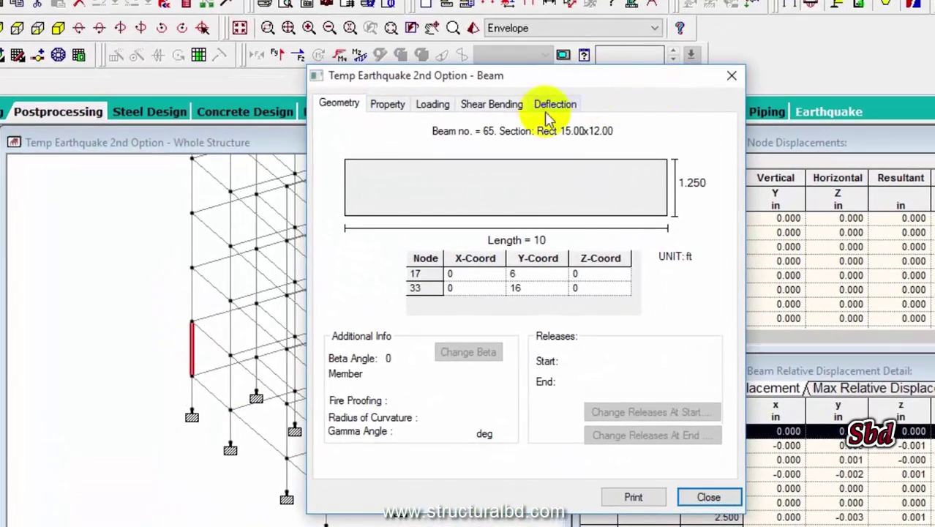
pyautogui.click(493, 107)
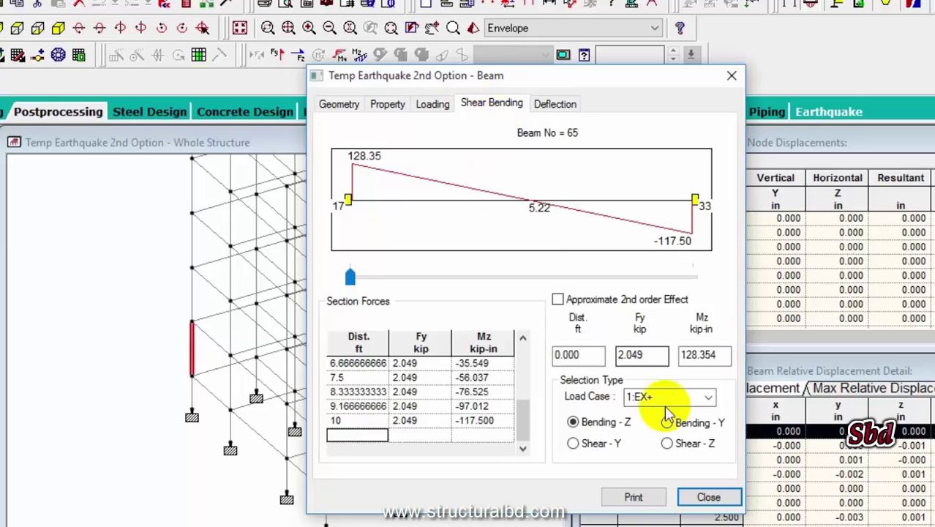
pyautogui.click(706, 397)
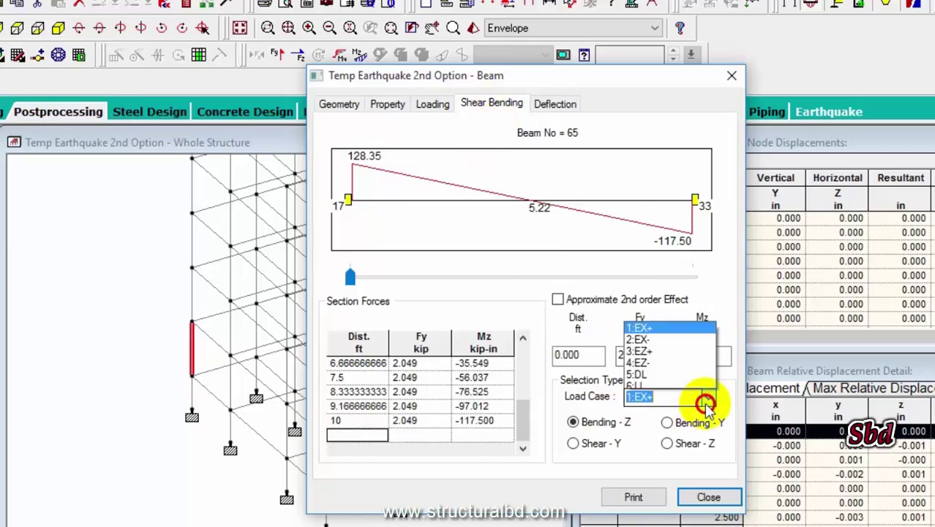
pyautogui.click(569, 468)
pyautogui.click(703, 496)
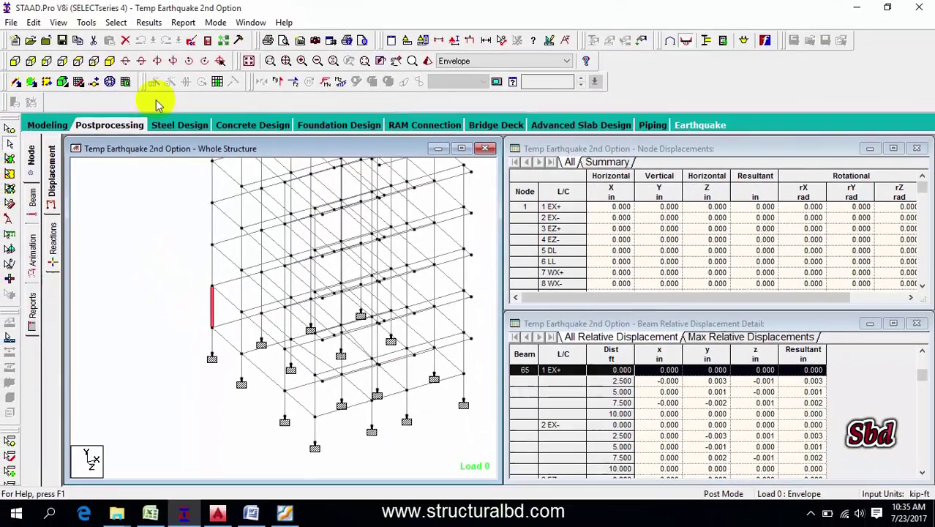
# - Isolate the column between nodes 17 and 33 in the active window and show its Bending Y diagram
pyautogui.rightClick(215, 313)
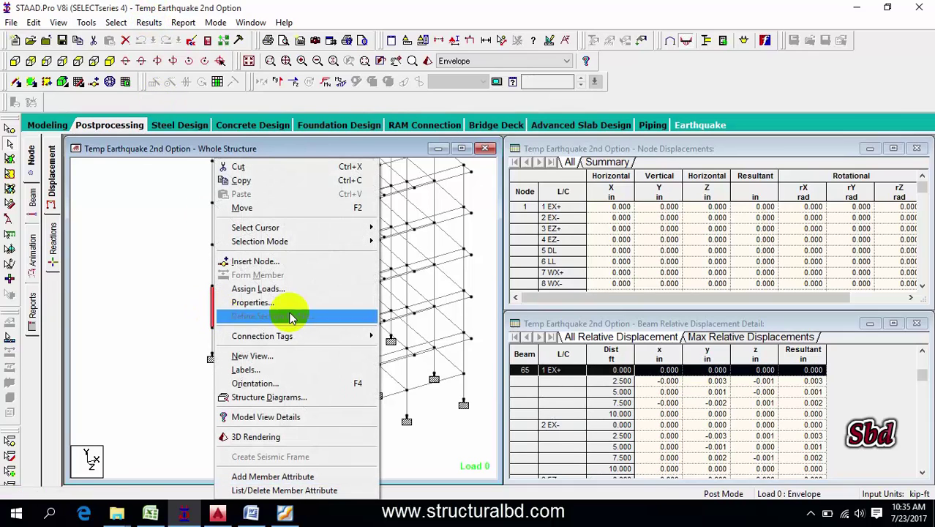
pyautogui.click(246, 355)
pyautogui.click(554, 243)
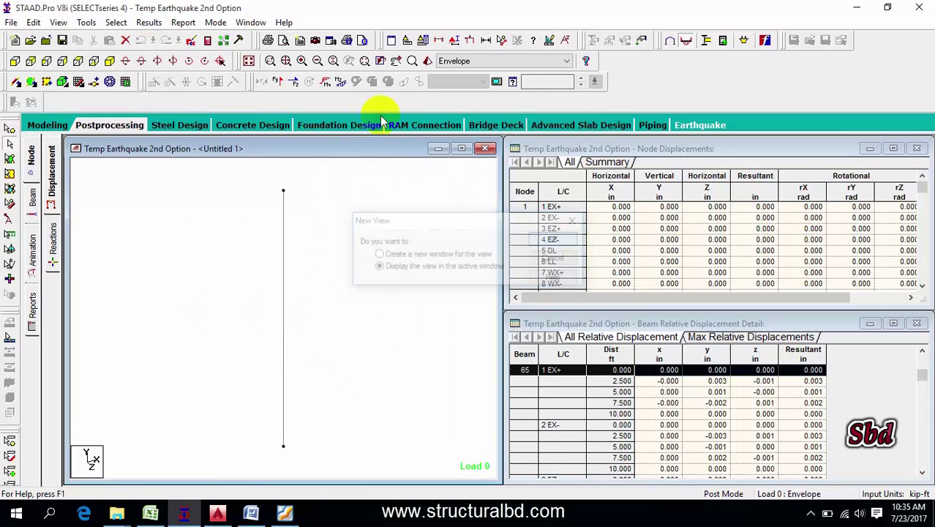
pyautogui.click(326, 82)
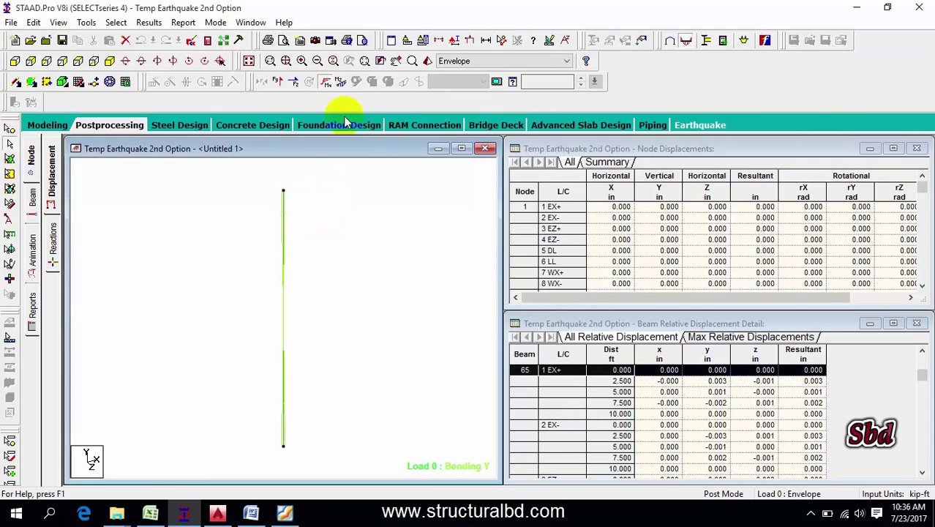
# - Annotate the isolated column with its maximum bending values
pyautogui.click(149, 22)
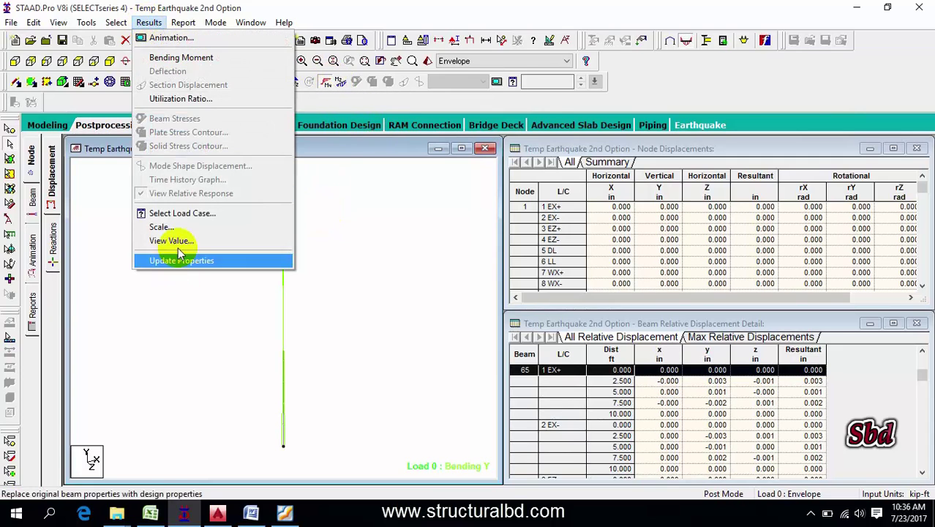
pyautogui.click(173, 37)
pyautogui.click(420, 152)
pyautogui.click(429, 181)
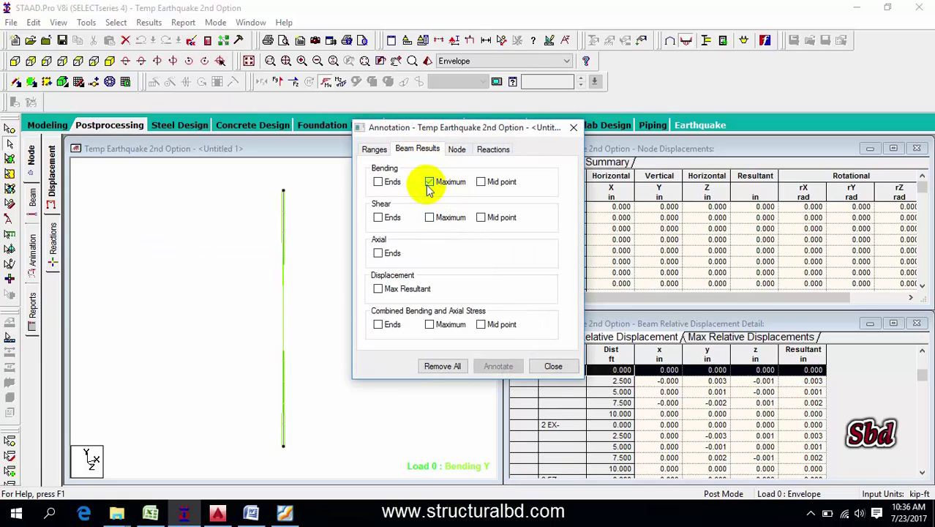
pyautogui.click(500, 367)
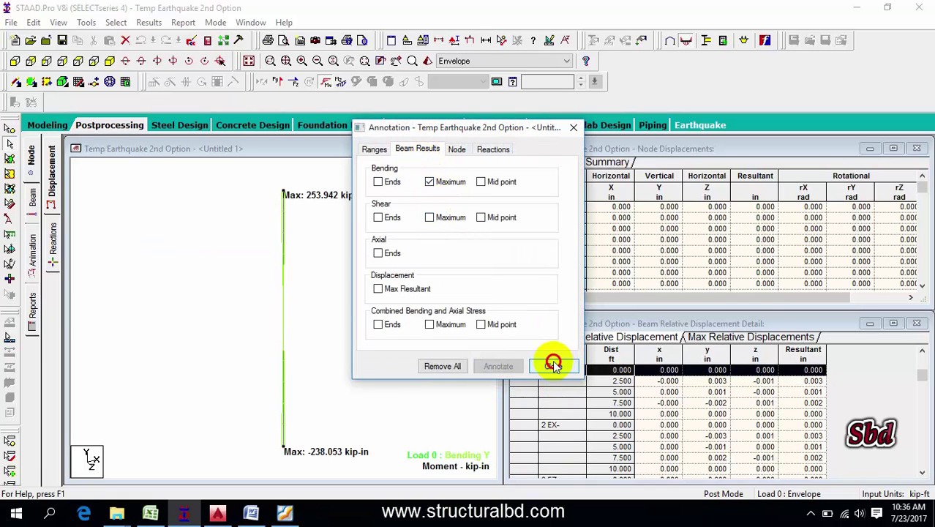
pyautogui.click(552, 365)
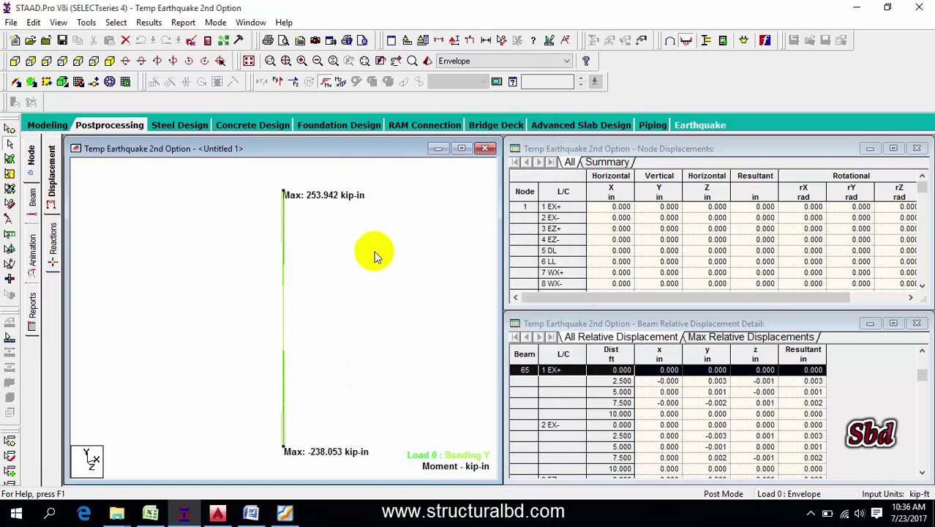
# - Replace the column's Bending Y diagram with Bending Z and set the load case to 20: 1.05DL+1.275LL+1.4025EZ-
pyautogui.click(340, 83)
pyautogui.click(325, 83)
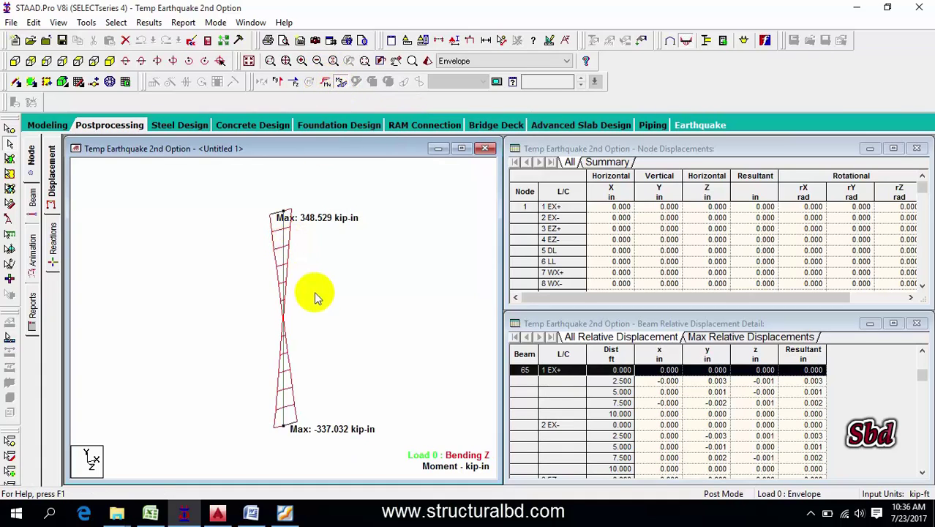
pyautogui.click(486, 65)
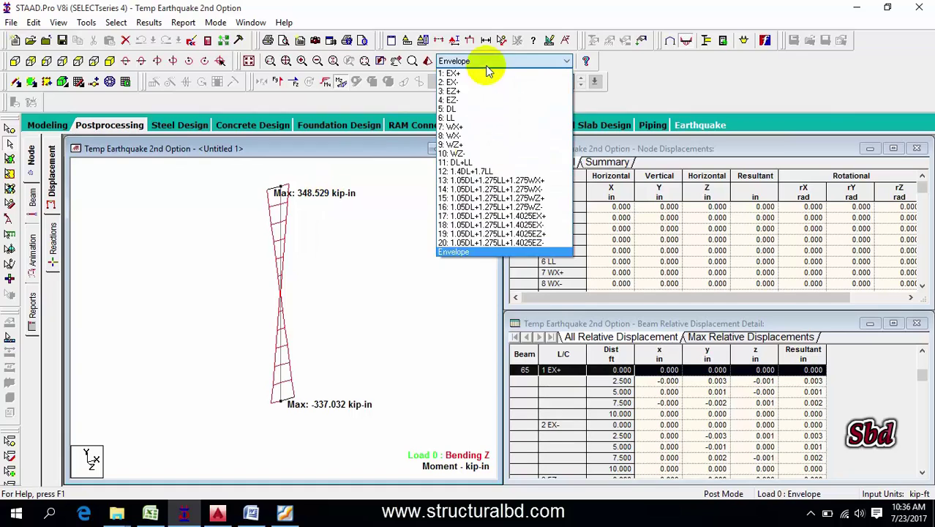
pyautogui.click(471, 253)
pyautogui.moveTo(318, 226); pyautogui.dragTo(313, 244, button='middle')
pyautogui.scroll(1, 311, 242)
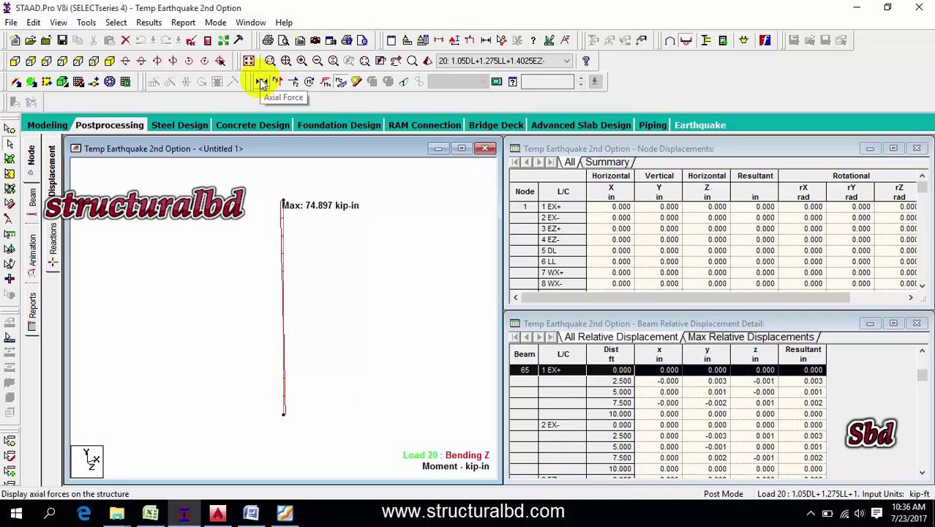
# - Show the isolated column's Axial Force diagram instead of Bending Z and annotate the axial values at its ends
pyautogui.click(263, 82)
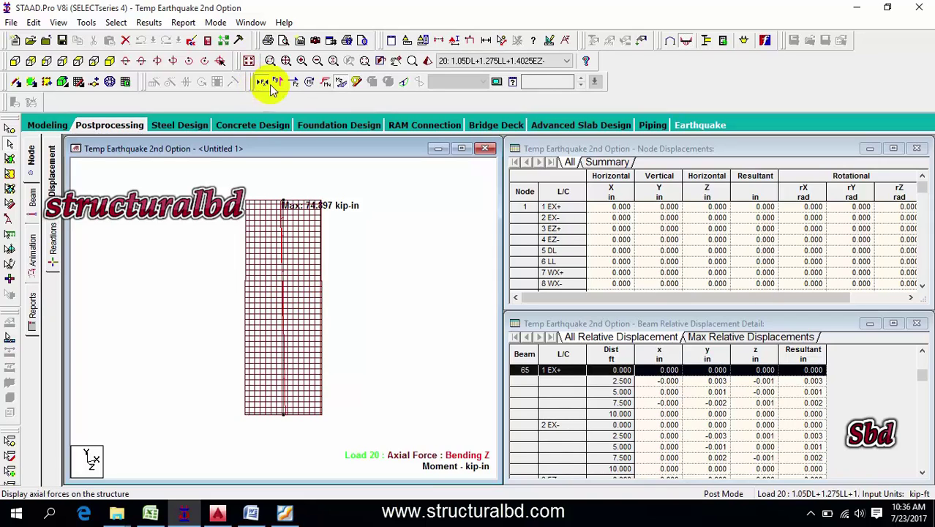
pyautogui.click(326, 82)
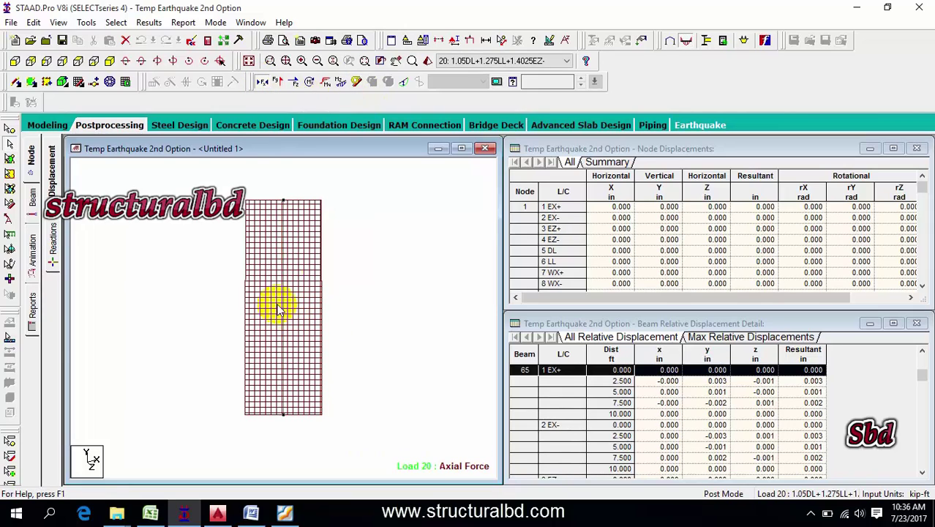
pyautogui.click(149, 23)
pyautogui.click(192, 240)
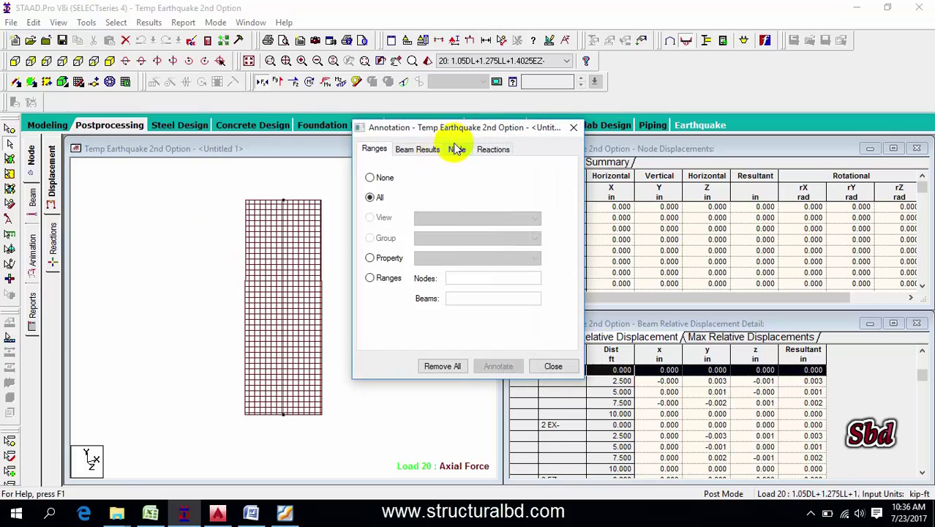
pyautogui.click(420, 151)
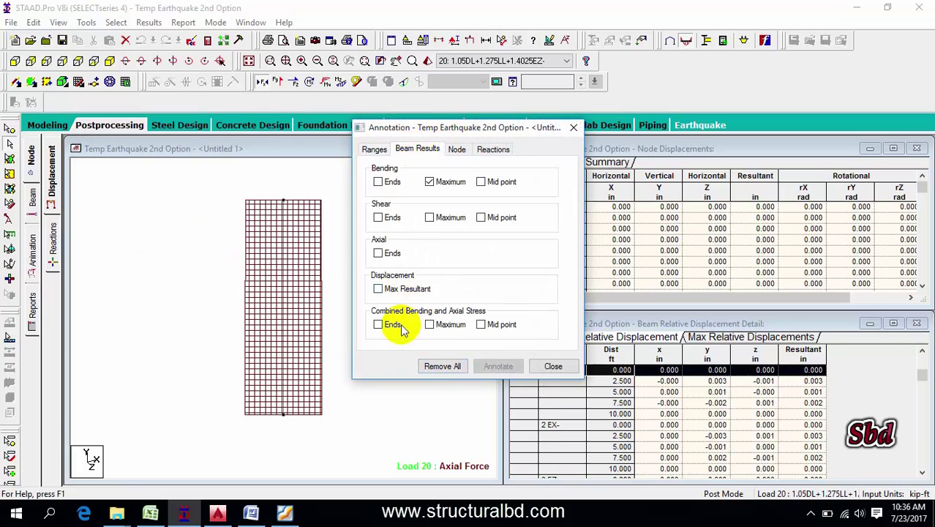
pyautogui.click(378, 252)
pyautogui.click(498, 366)
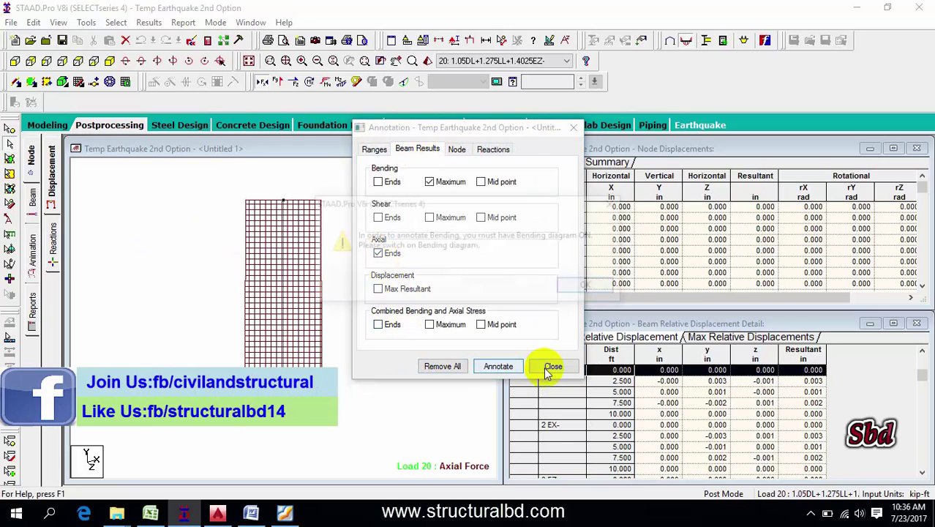
pyautogui.press('Return')
pyautogui.click(553, 367)
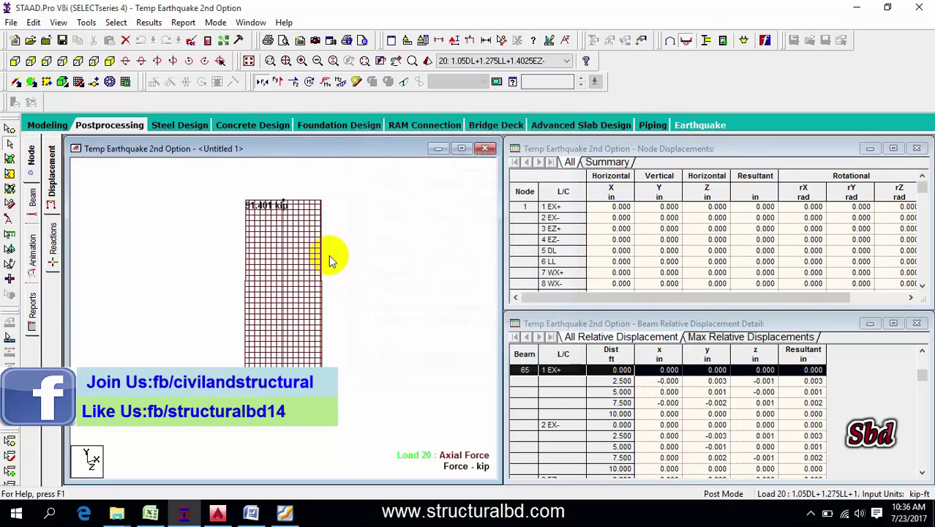
# - Check the column's axial force for load case 14: 1.05DL+1.275LL+1.275WX- and set the load case to 12: 1.4DL+1.7LL
pyautogui.click(501, 60)
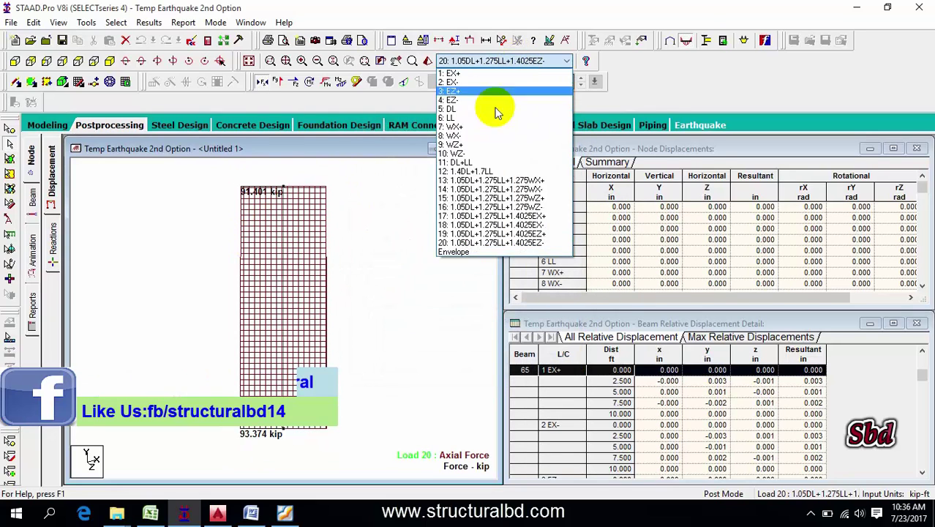
pyautogui.click(473, 171)
pyautogui.click(514, 63)
pyautogui.click(512, 190)
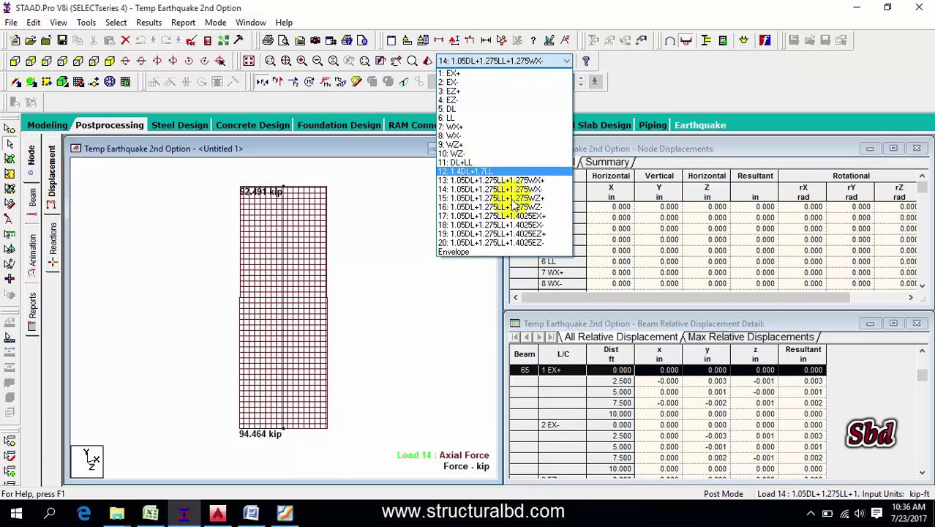
pyautogui.scroll(2, 314, 279)
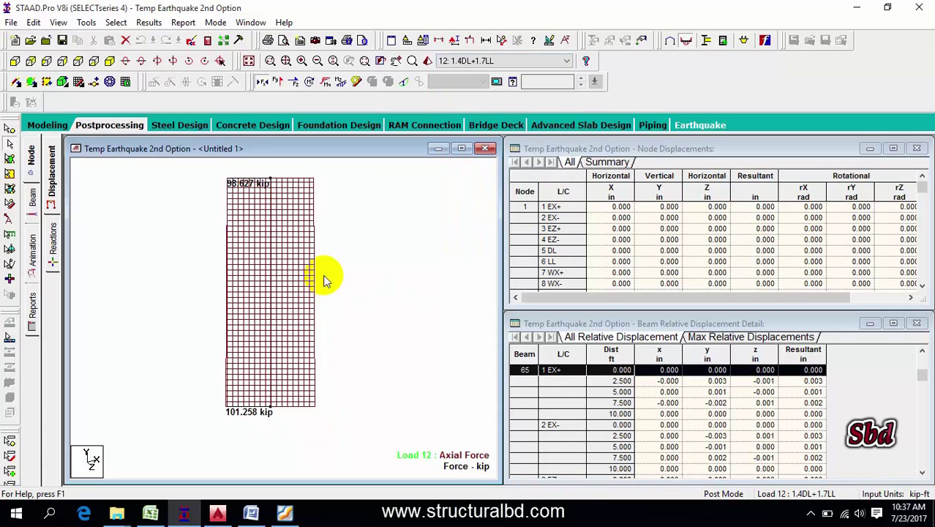
# - Display the whole structure again with its axial force diagrams drawn at a smaller size on the columns
pyautogui.click(249, 62)
pyautogui.moveTo(236, 365); pyautogui.dragTo(236, 288, button='middle')
pyautogui.scroll(1, 236, 288)
pyautogui.moveTo(201, 393); pyautogui.dragTo(178, 348, button='middle')
pyautogui.scroll(5, 178, 353)
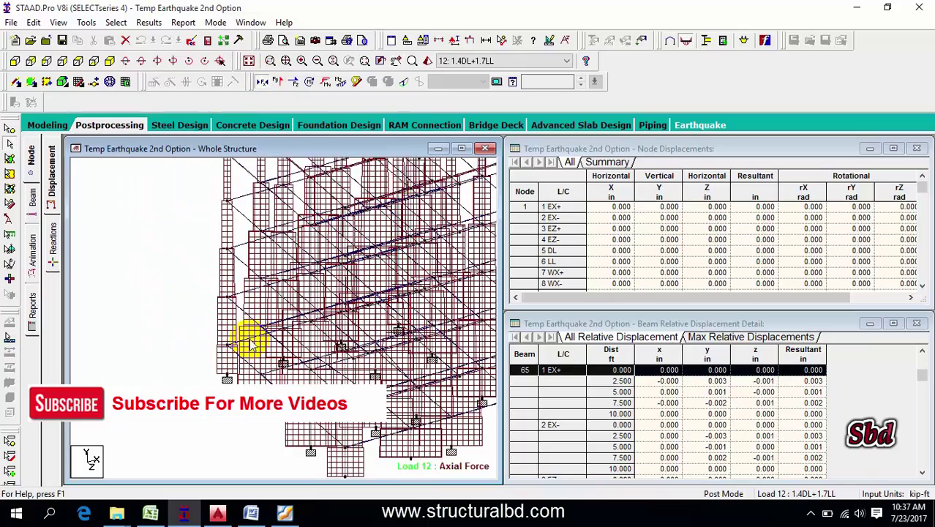
pyautogui.scroll(-5, 243, 298)
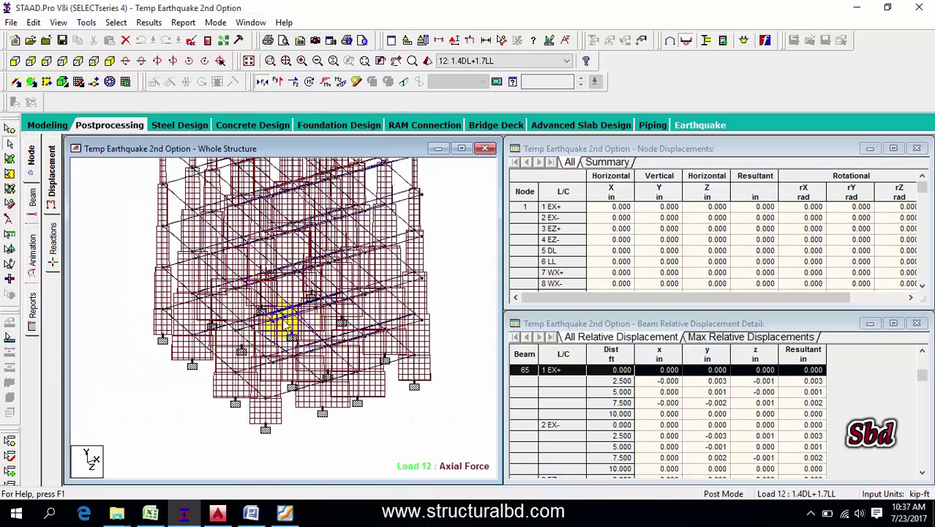
pyautogui.scroll(3, 147, 285)
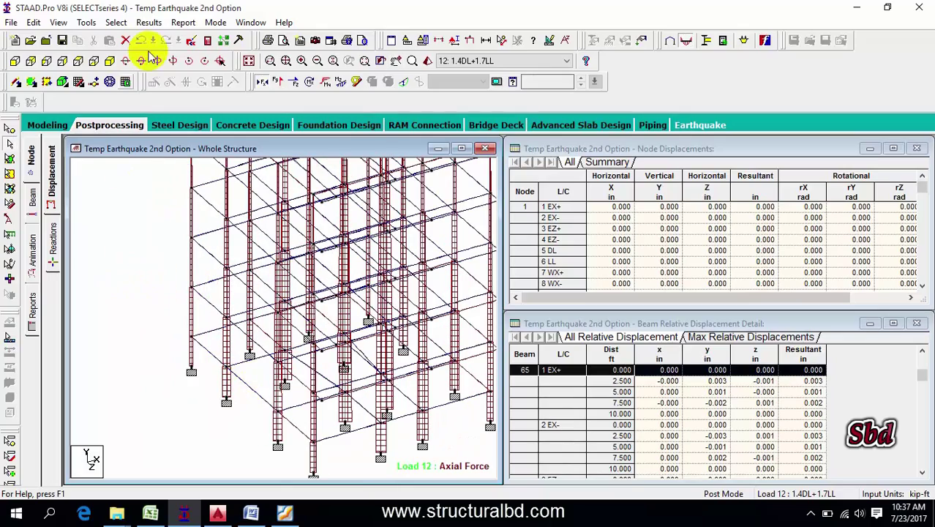
# - Annotate all members of the whole structure with their axial force values at the ends
pyautogui.click(148, 22)
pyautogui.click(172, 242)
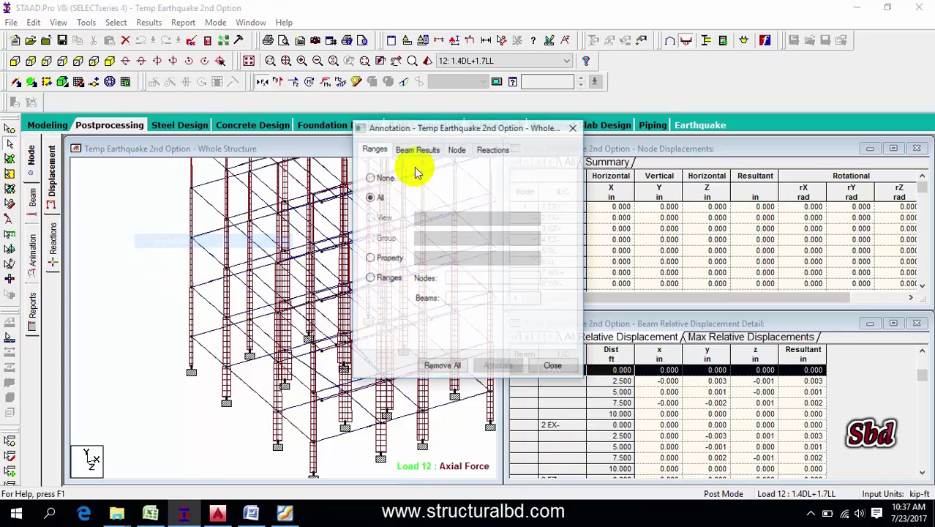
pyautogui.click(417, 150)
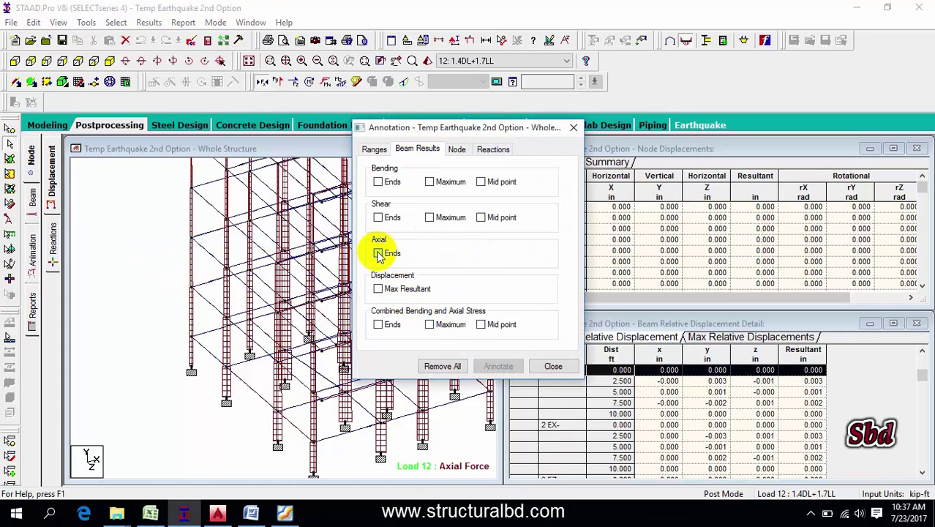
pyautogui.click(505, 369)
pyautogui.click(553, 366)
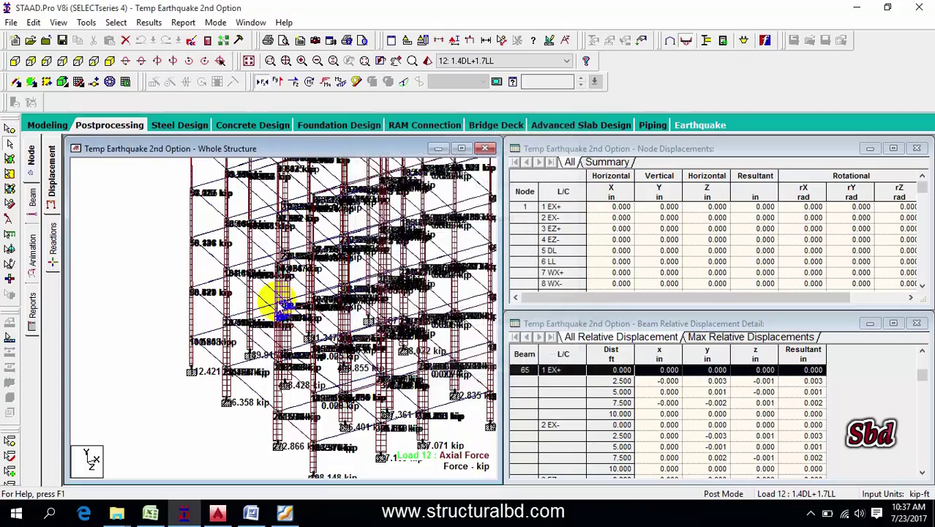
# - Examine the annotated axial forces of the columns, from the supports to the upper storeys, for load case 12
pyautogui.scroll(3, 265, 299)
pyautogui.scroll(3, 163, 295)
pyautogui.moveTo(215, 417); pyautogui.dragTo(188, 298, button='middle')
pyautogui.scroll(-1, 293, 331)
pyautogui.scroll(-4, 293, 335)
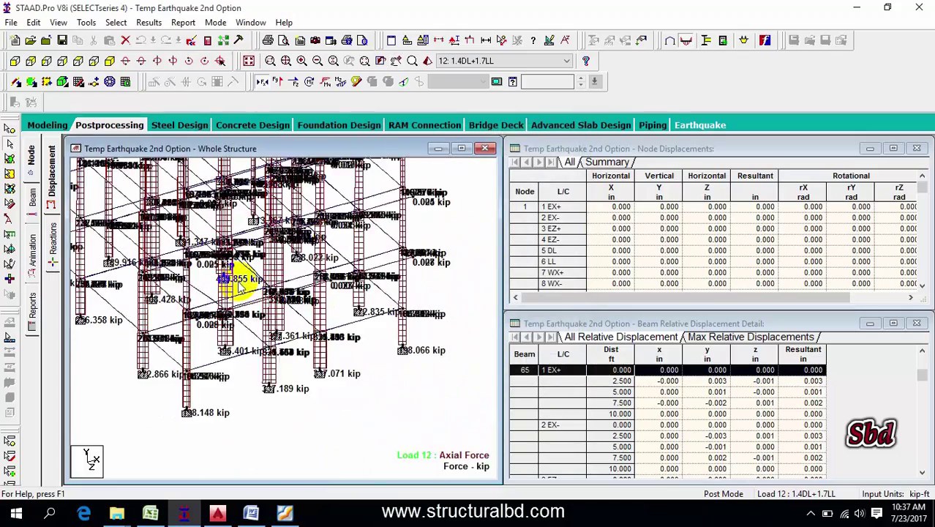
pyautogui.moveTo(249, 258)
pyautogui.mouseDown(button='middle')
pyautogui.moveTo(260, 379)
pyautogui.moveTo(266, 258)
pyautogui.mouseUp(button='middle')
pyautogui.scroll(-1, 281, 355)
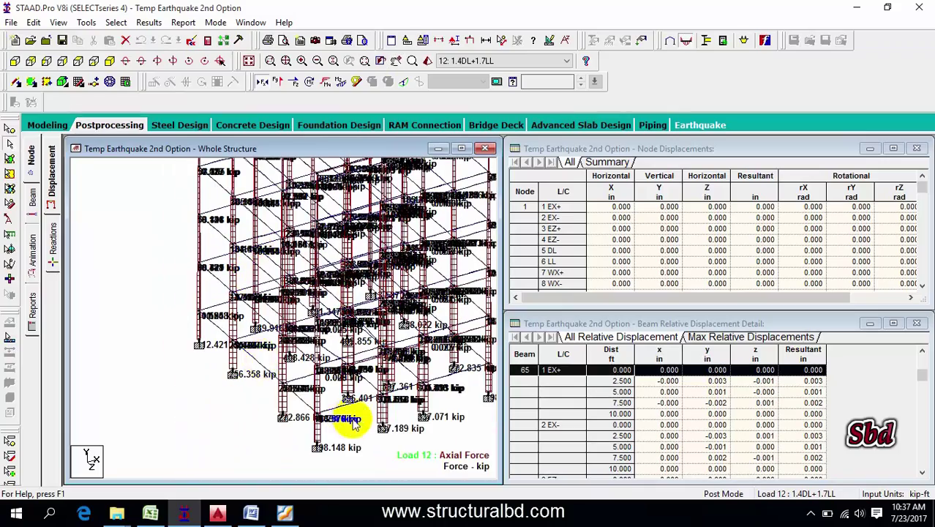
pyautogui.moveTo(352, 418); pyautogui.dragTo(276, 339, button='middle')
pyautogui.scroll(-1, 372, 376)
pyautogui.moveTo(286, 289); pyautogui.dragTo(328, 371, button='middle')
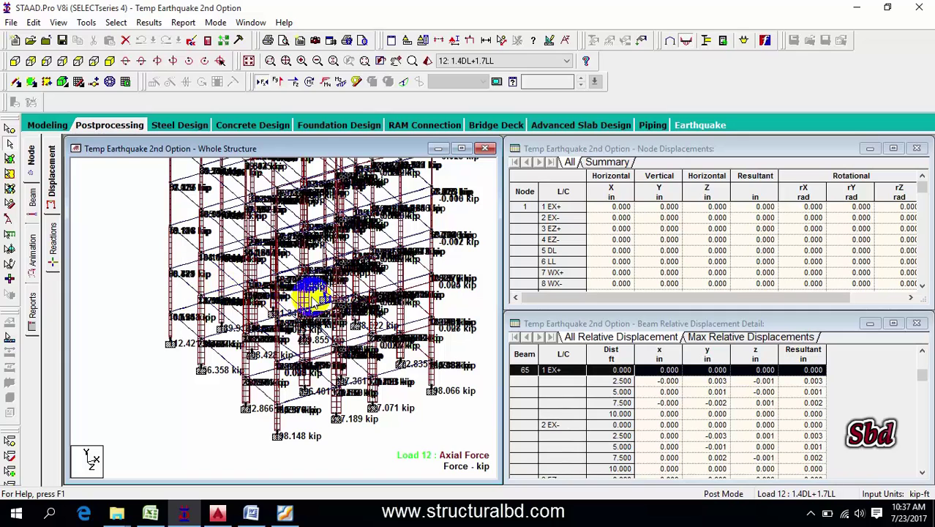
pyautogui.moveTo(305, 258); pyautogui.dragTo(296, 312, button='middle')
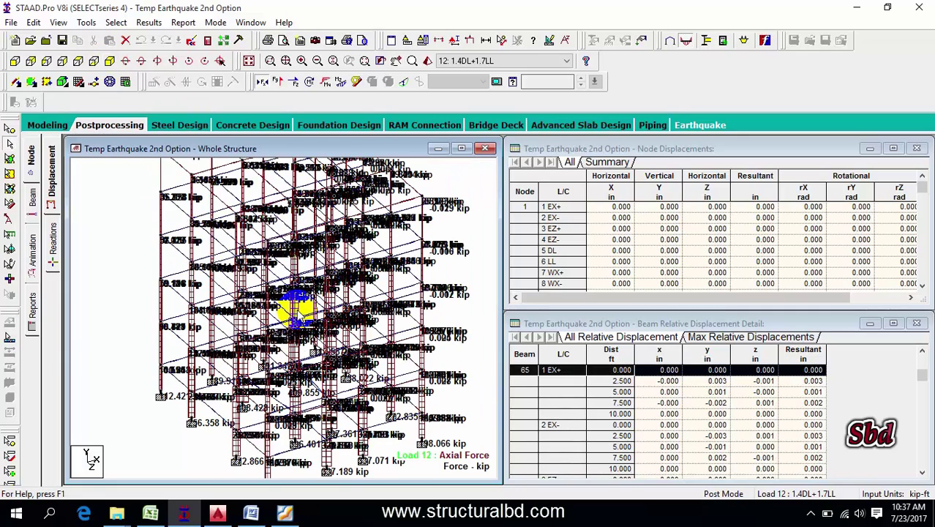